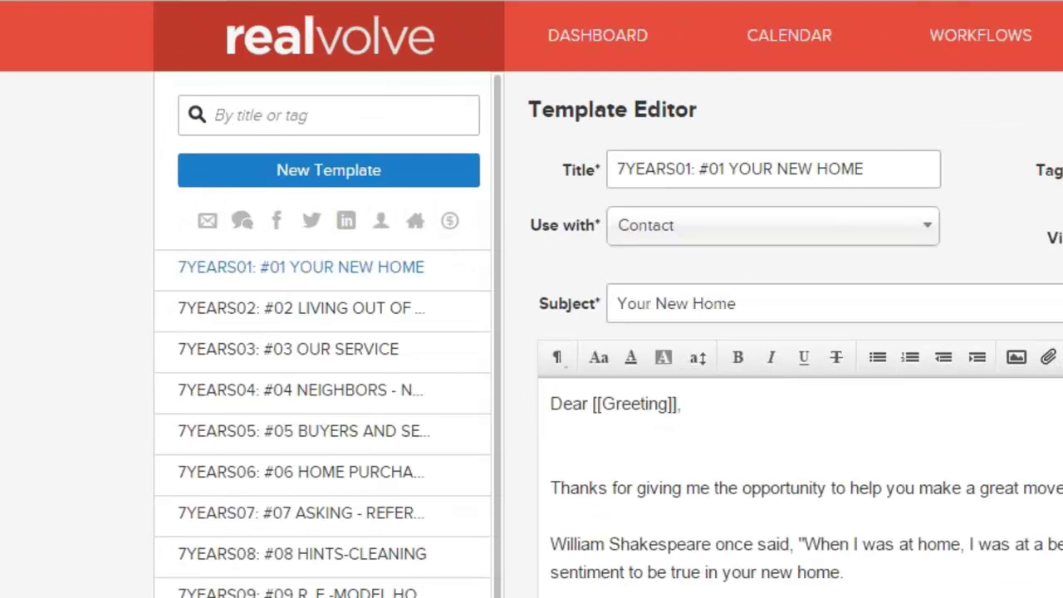
Search the template list for "new listin"
left_click(285, 126)
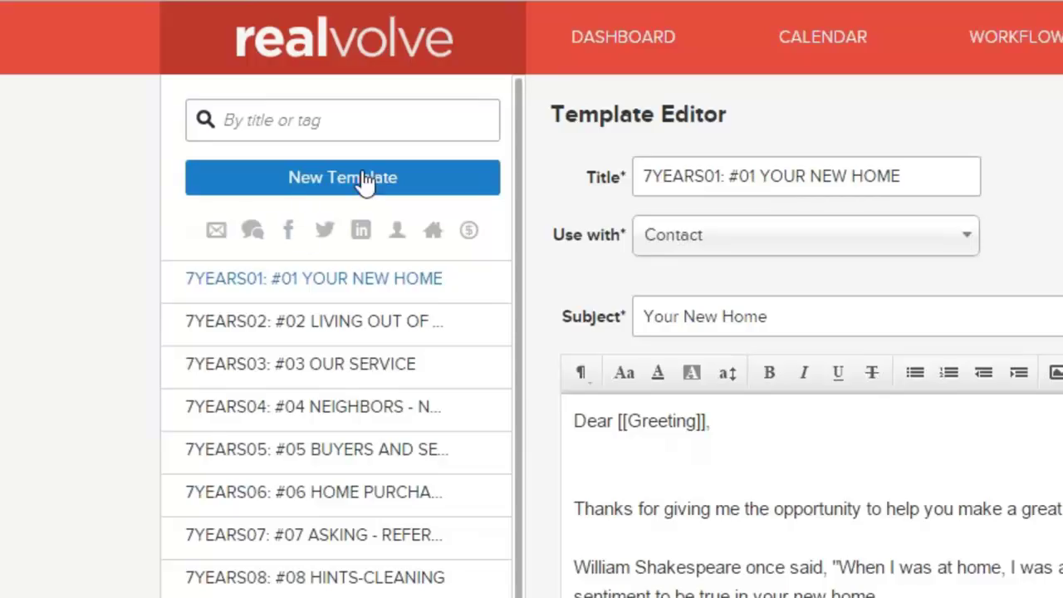
left_click(396, 123)
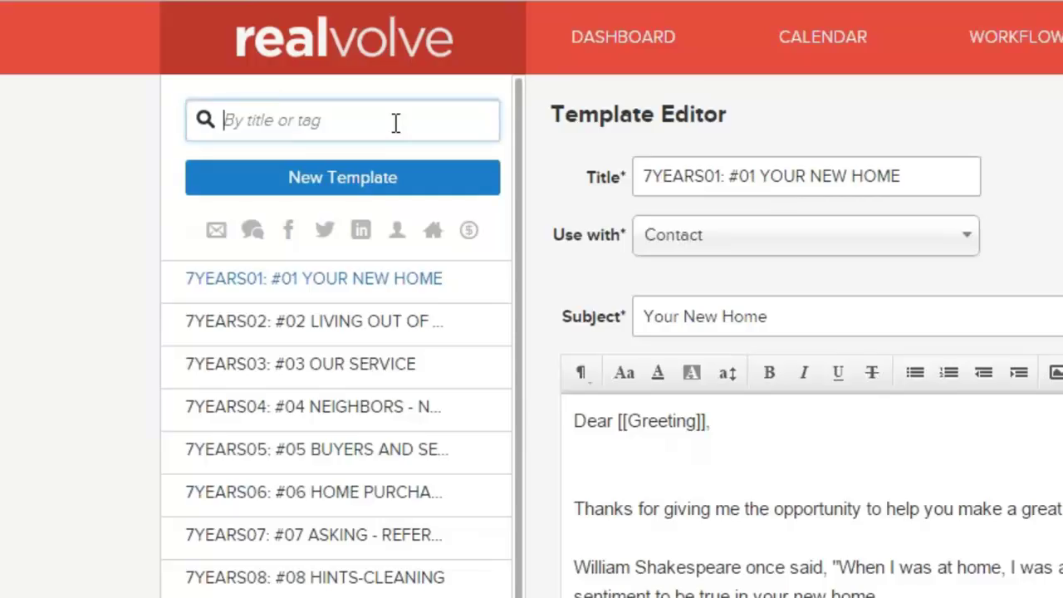
type("new")
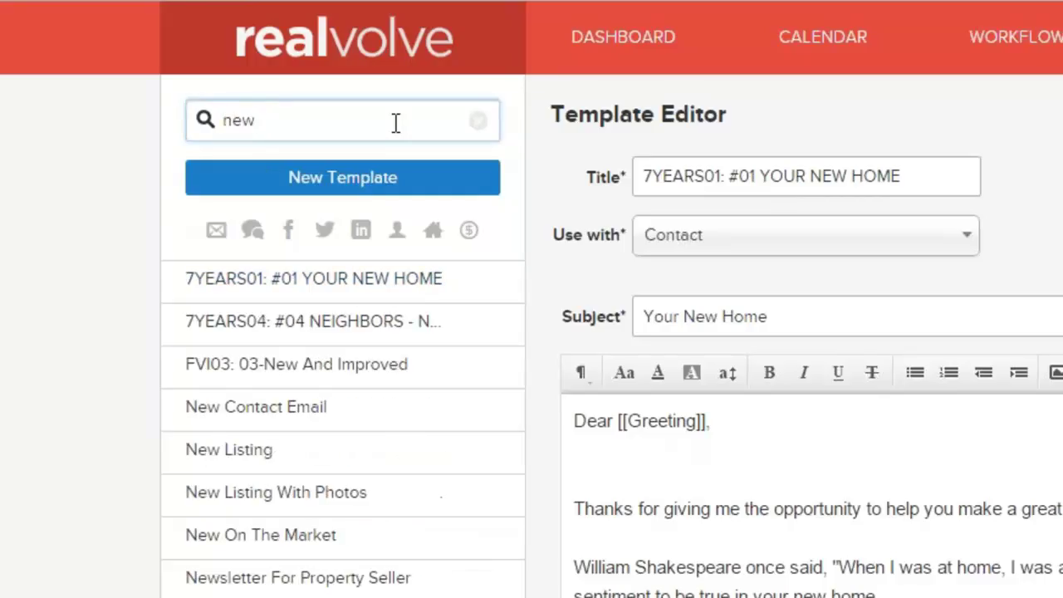
type(" n")
key("BackSpace")
type("listin")
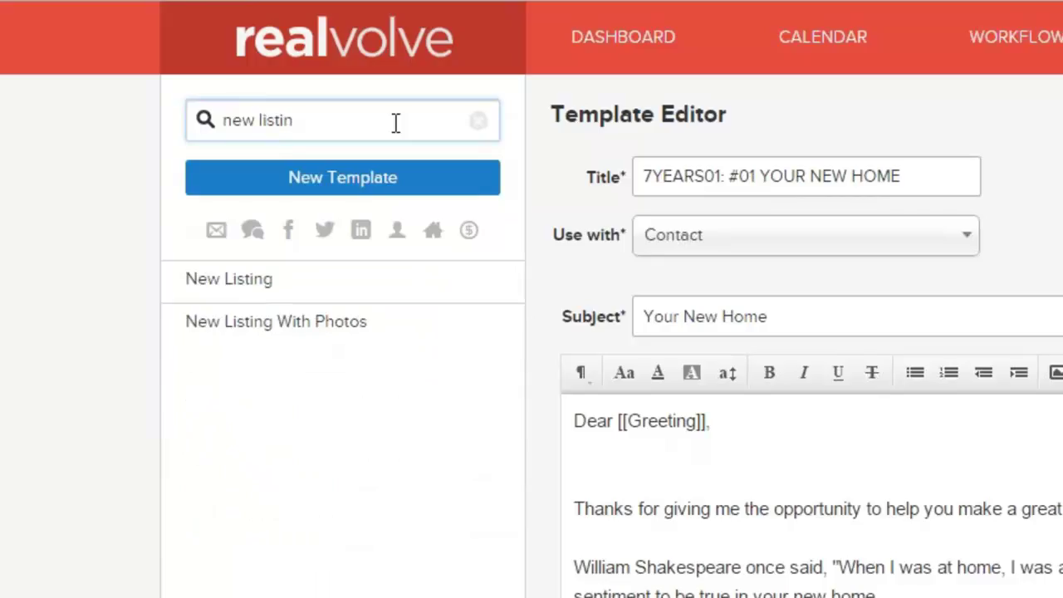
Clear the template search to restore the full list
key("BackSpace")
key("BackSpace")
key("BackSpace")
key("BackSpace")
key("BackSpace")
key("BackSpace")
key("BackSpace")
key("BackSpace")
key("BackSpace")
key("BackSpace")
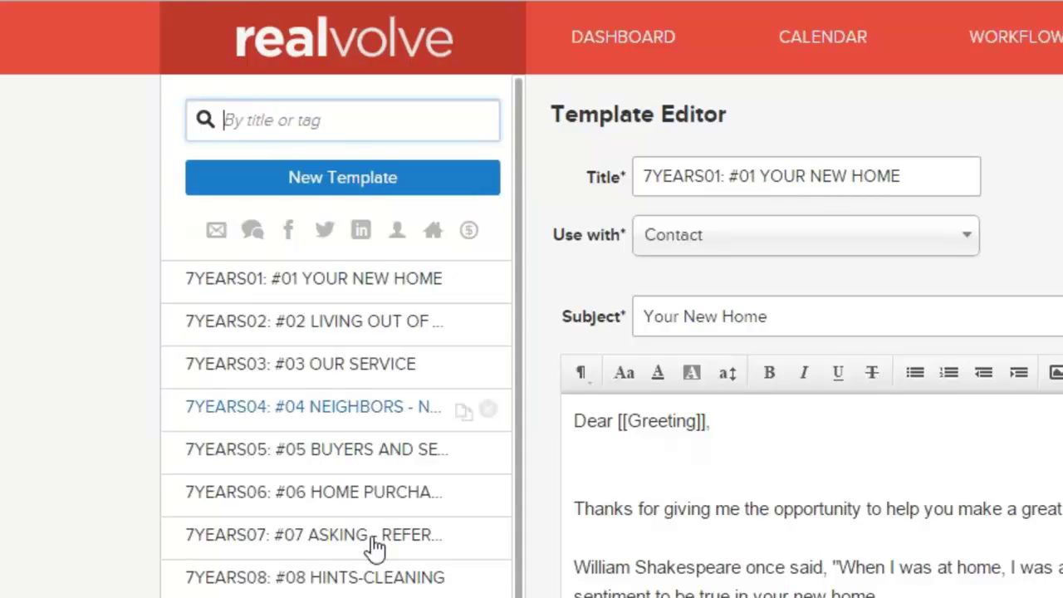
View the choices for adding a new template and dismiss them
left_click(338, 185)
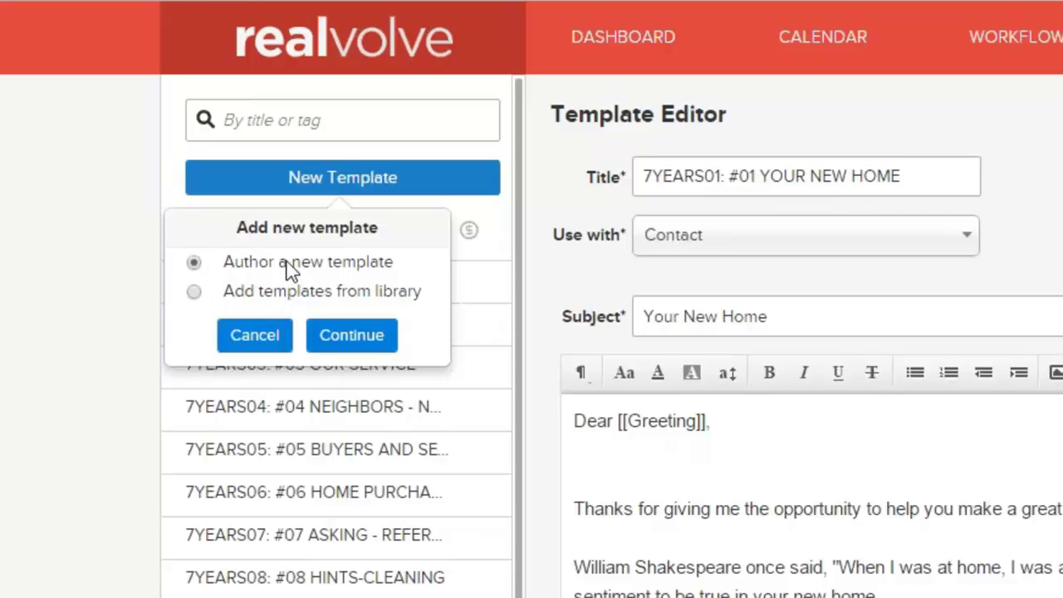
left_click(51, 265)
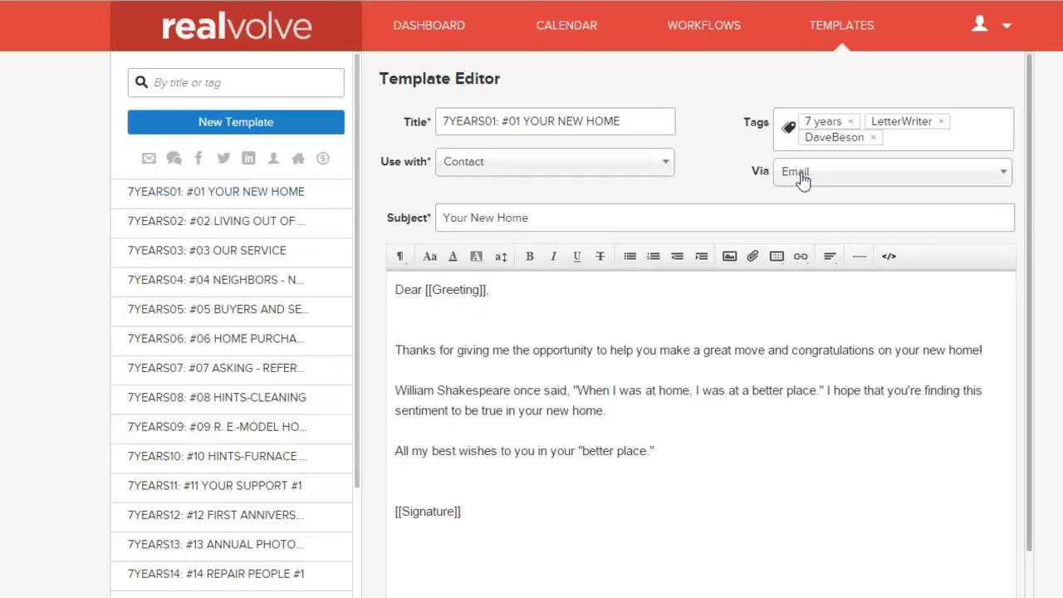
Filter the template list by email and by SMS in turn, viewing the SMS Reminder template before removing the filter
left_click(149, 160)
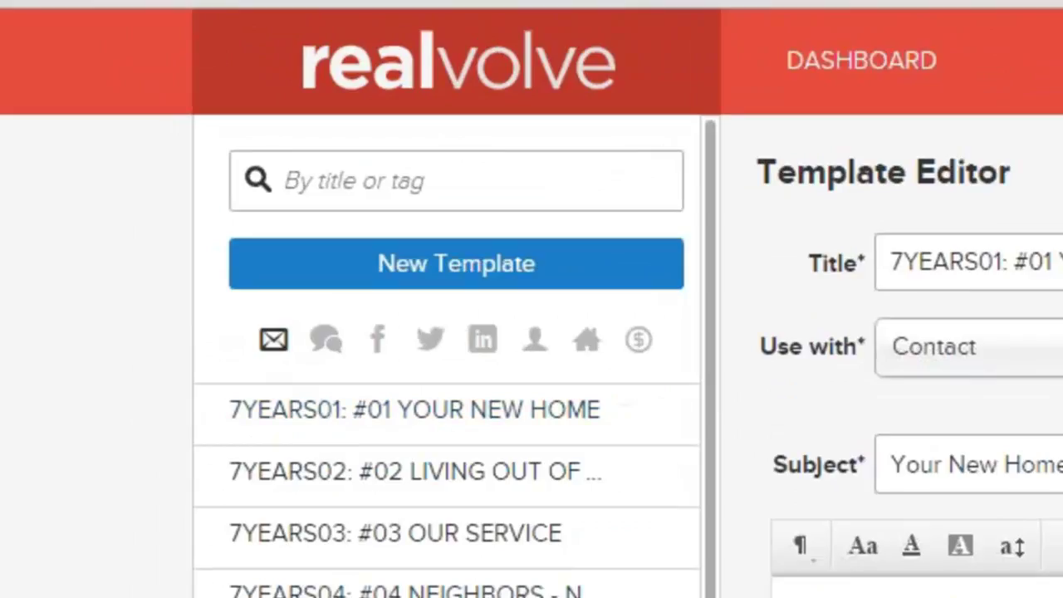
left_click(275, 344)
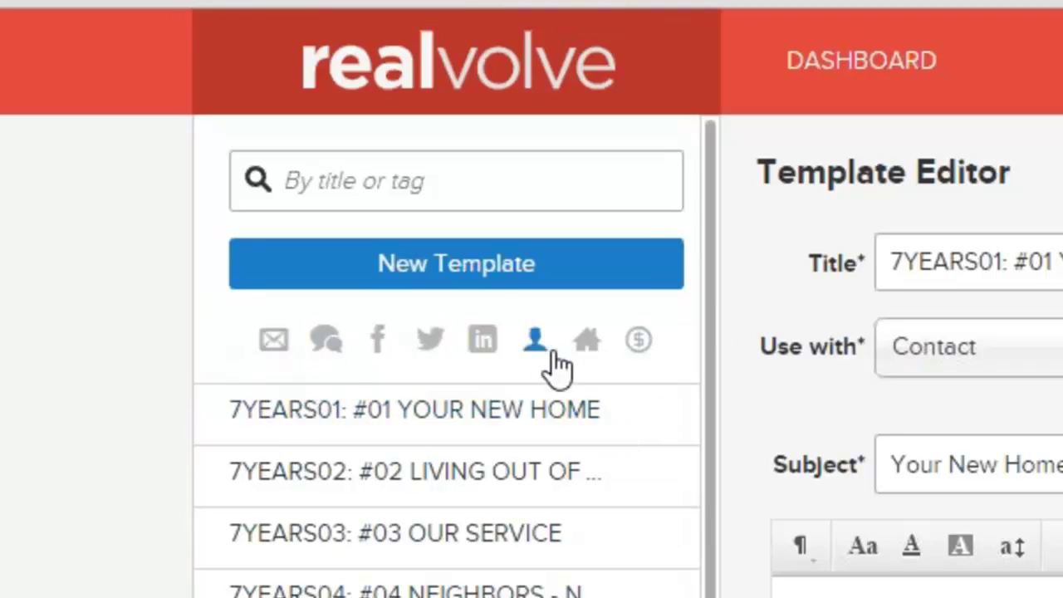
left_click(338, 349)
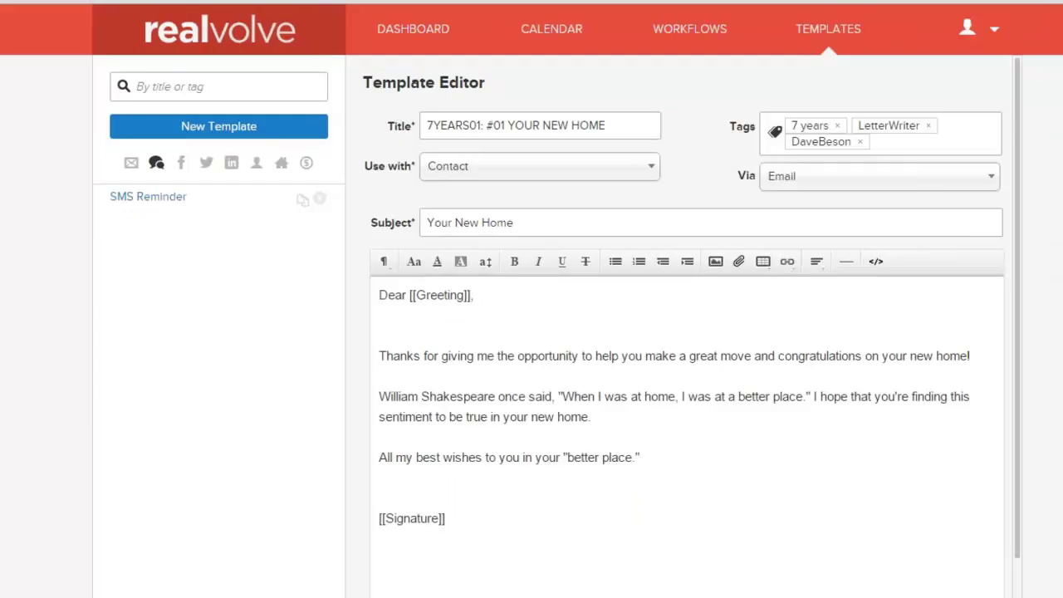
left_click(166, 199)
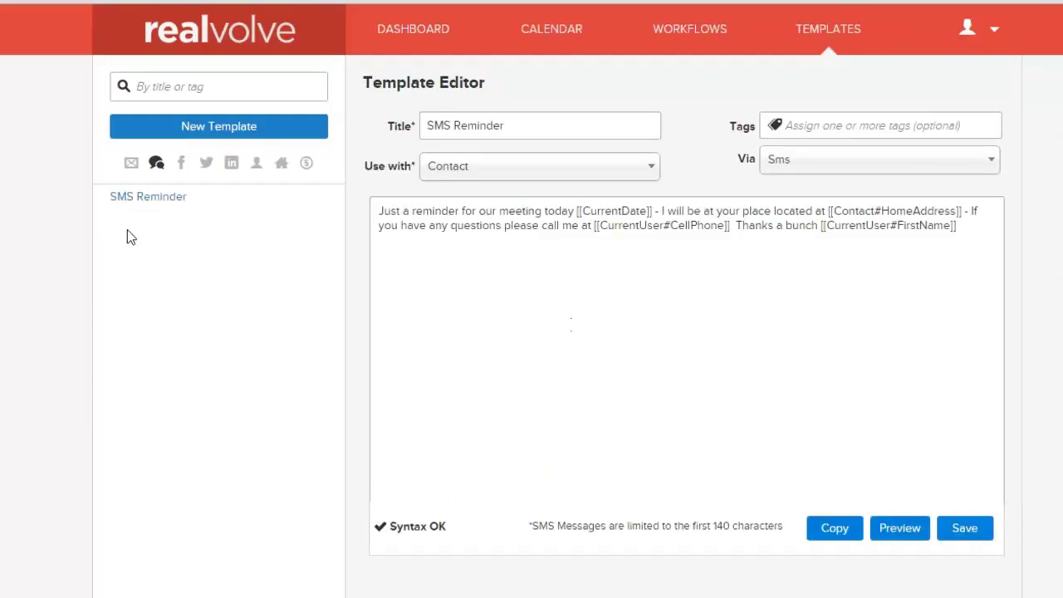
left_click(155, 166)
left_click(156, 164)
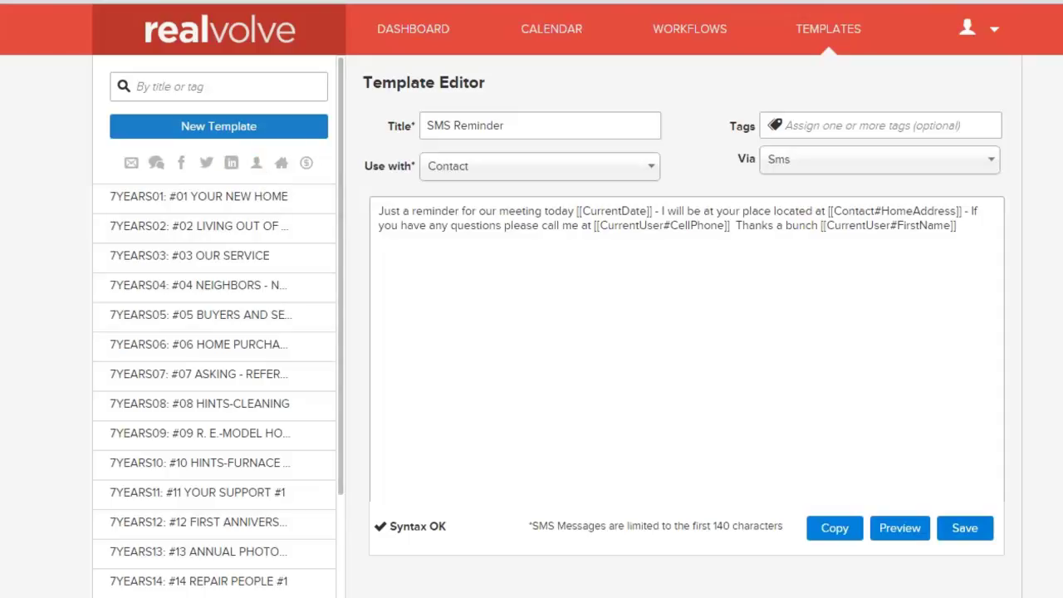
Filter the list to show only property templates, and return to the unfiltered list
left_click(282, 166)
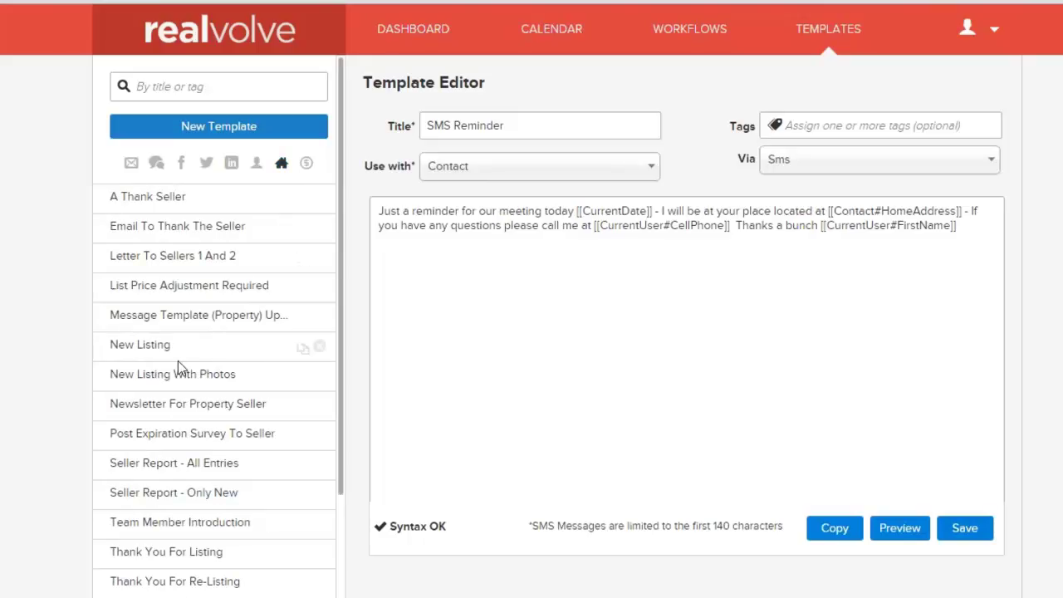
left_click(449, 324)
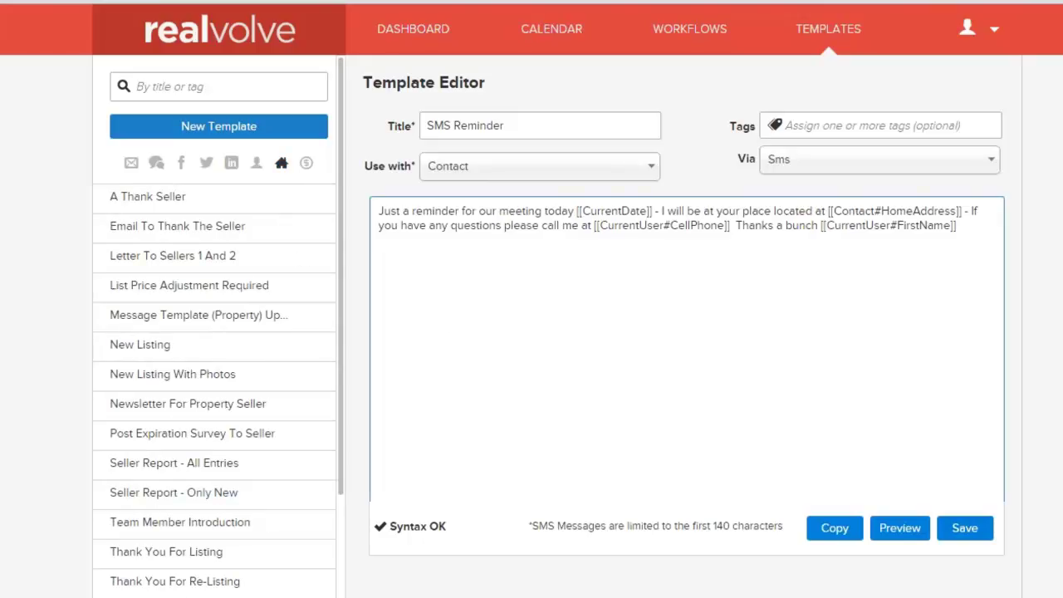
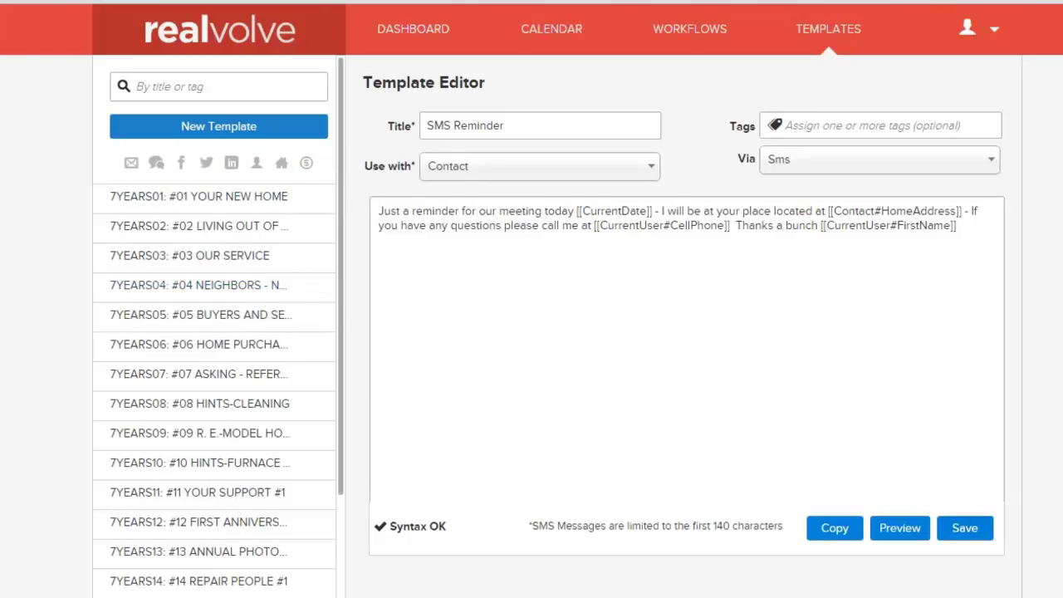
left_click(489, 264)
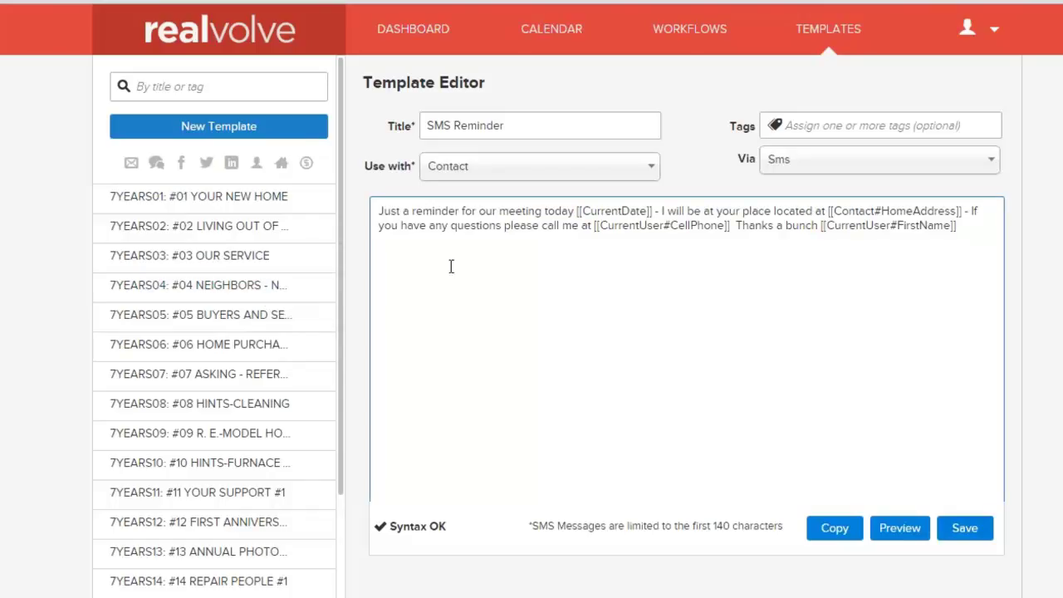
Open the "7YEARS01: #01 YOUR NEW HOME" template to examine its contents
mouse_move(240, 206)
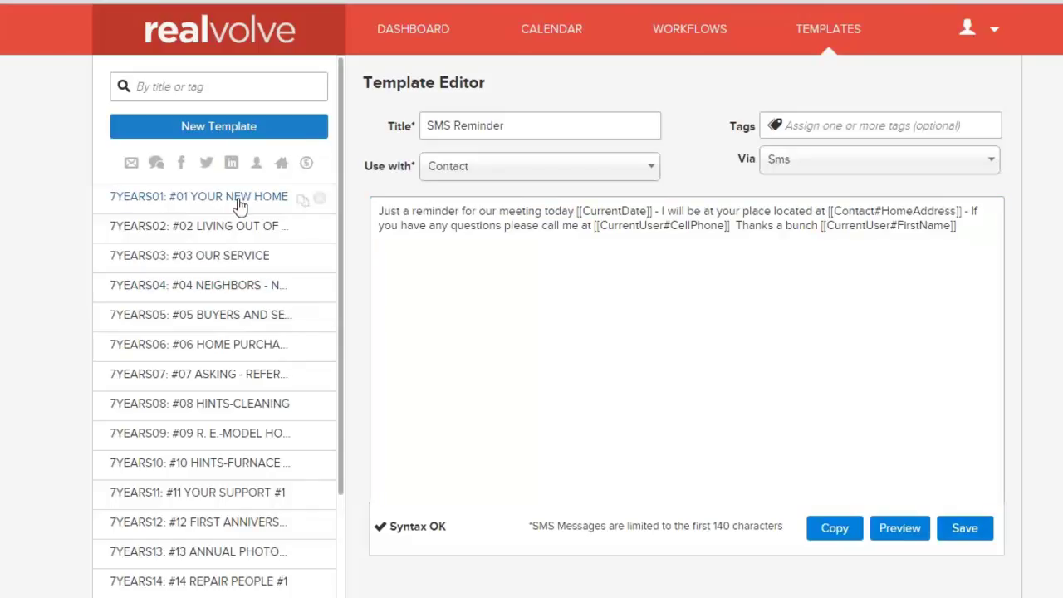
left_click(239, 199)
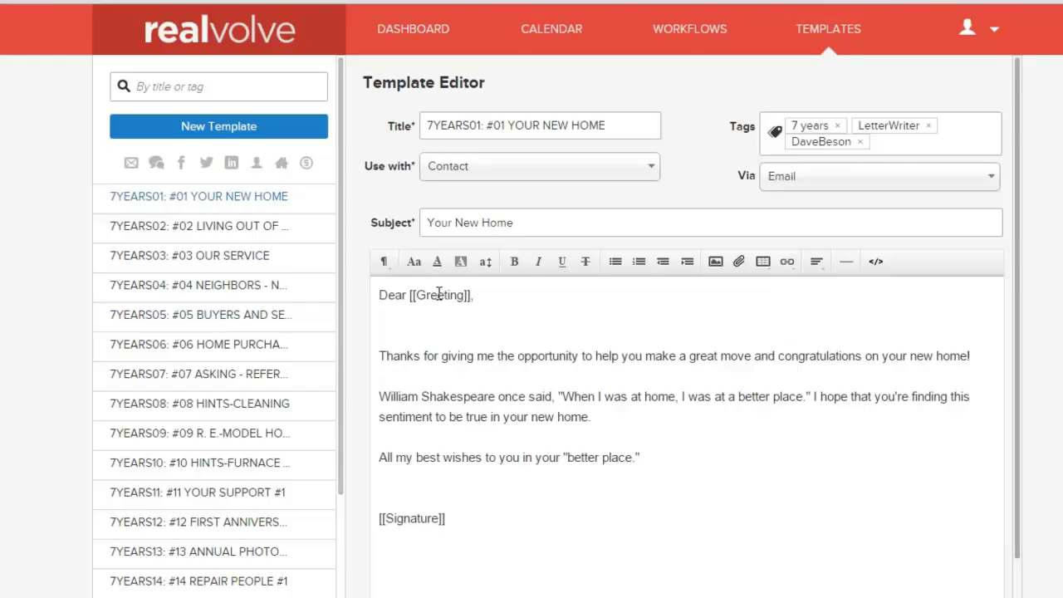
left_click(426, 329)
Open "A Thank Seller" from the property templates and highlight its [[Property#StreetAddress]] merge field
left_click(283, 166)
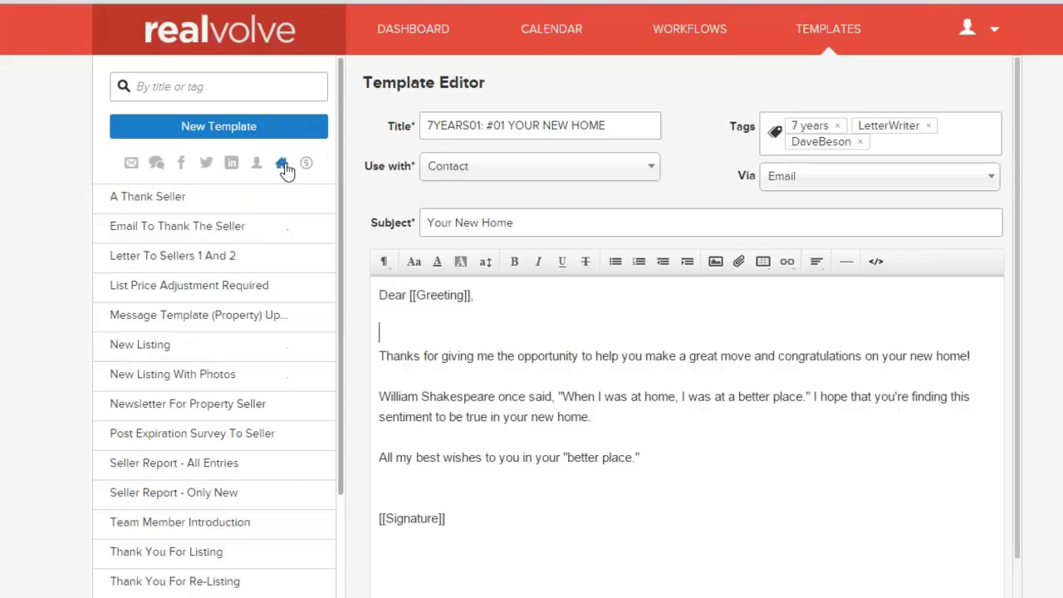
left_click(166, 207)
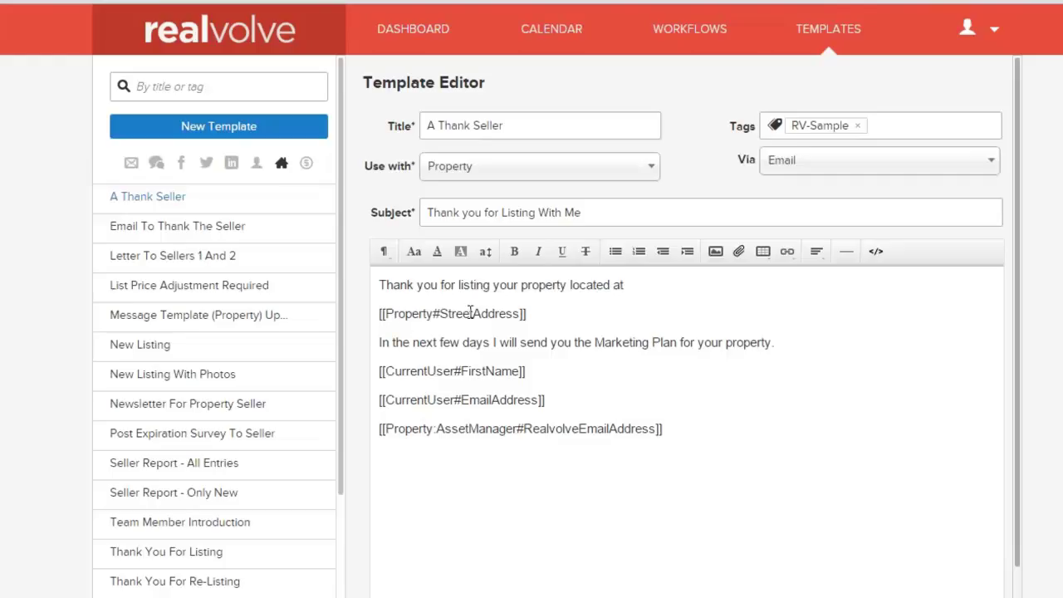
left_click_drag(378, 314, 554, 314)
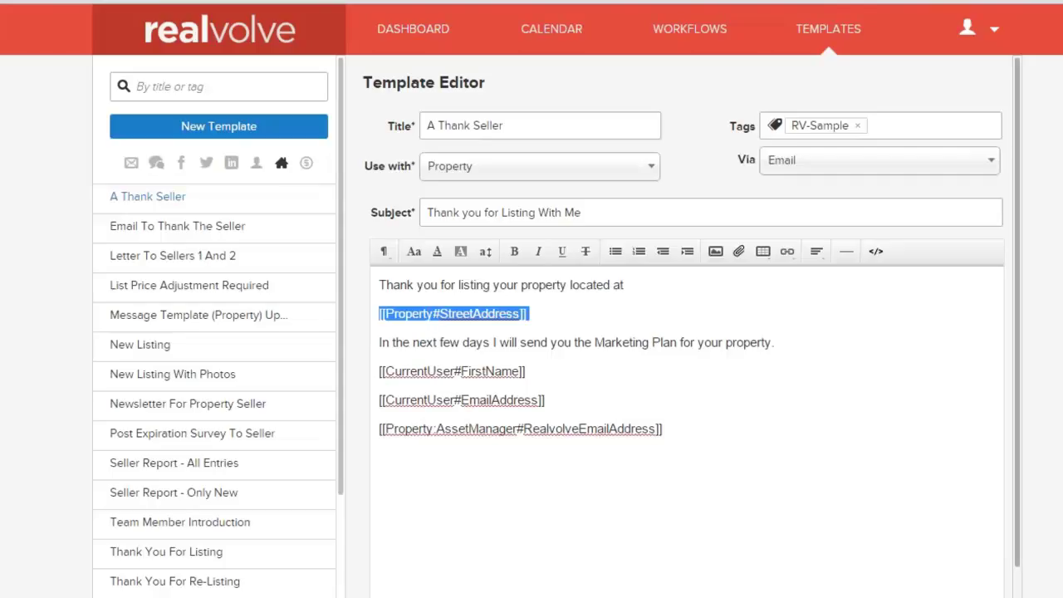
Examine which record types the "A Thank Seller" template can be used with, leaving the choice as is
left_click(438, 173)
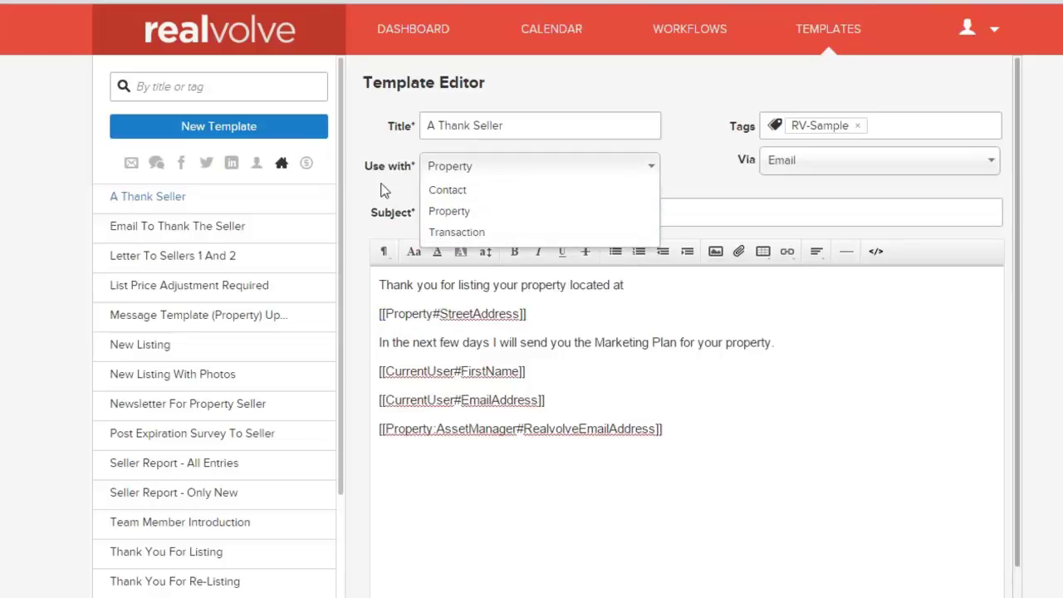
left_click(528, 205)
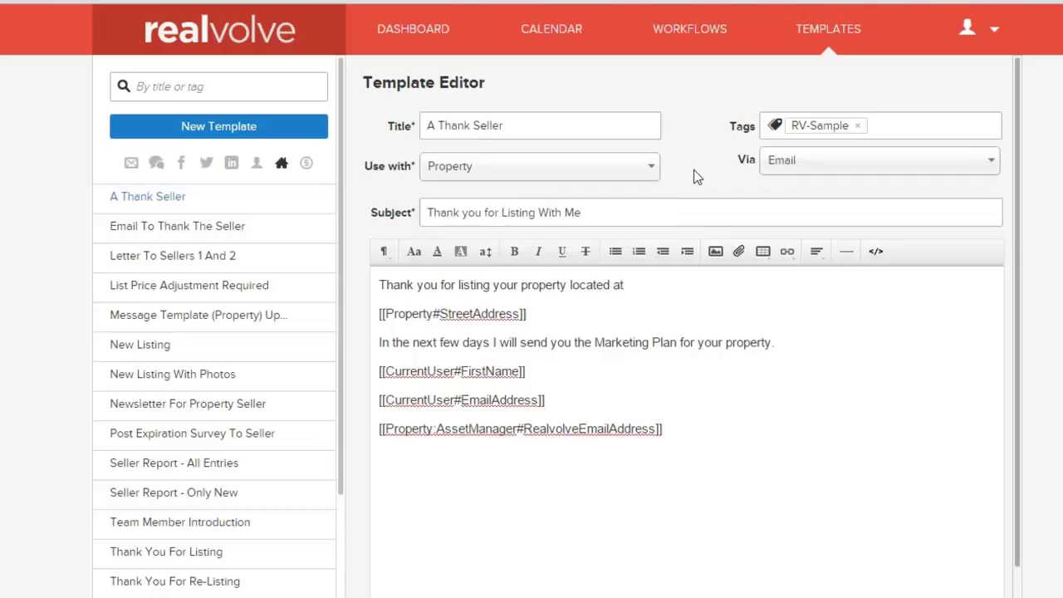
left_click(278, 164)
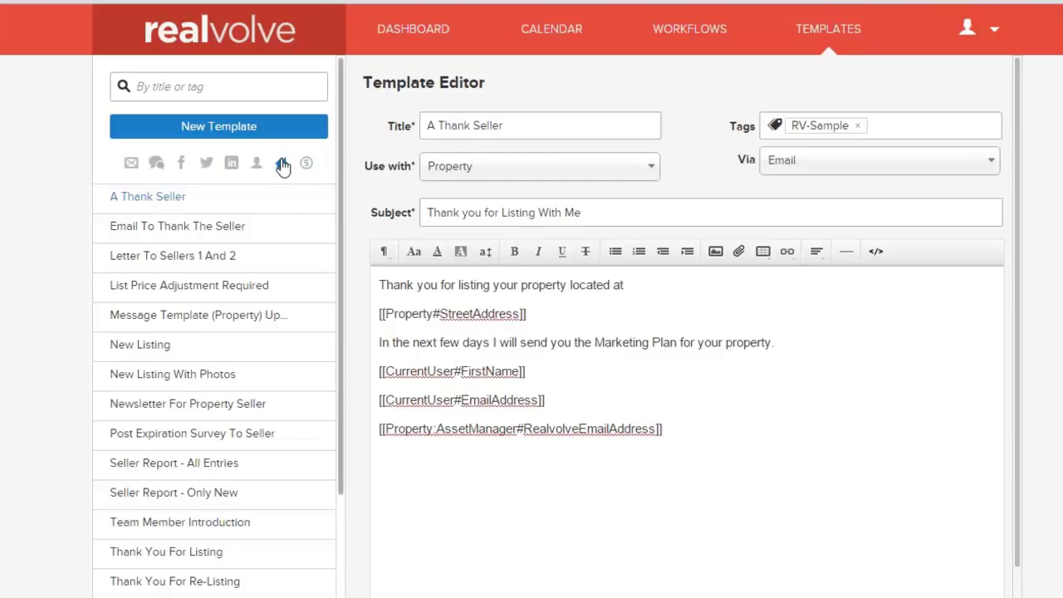
Start authoring a new blank template
left_click(247, 129)
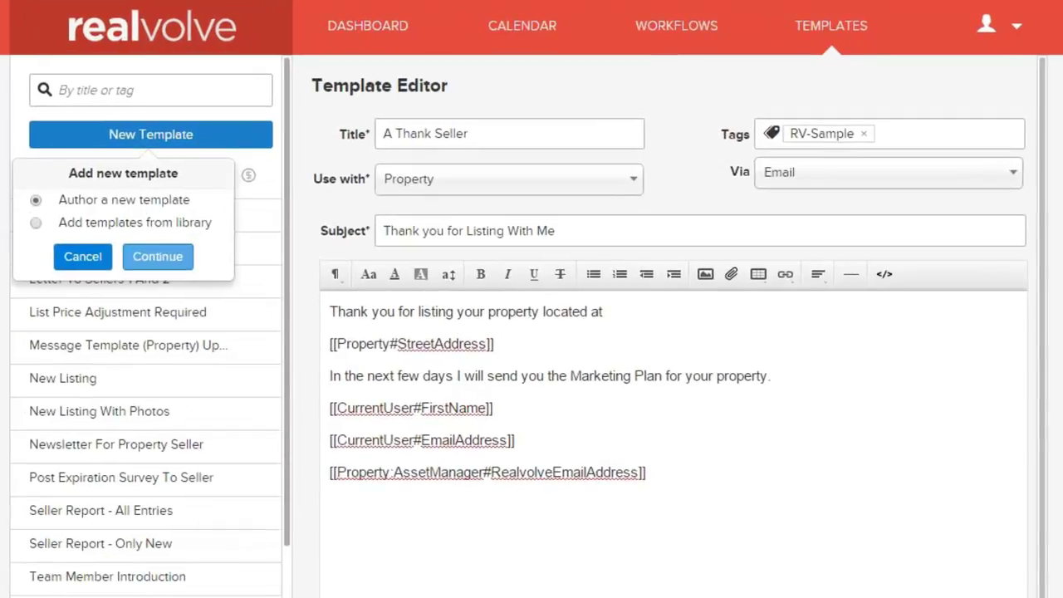
left_click(157, 256)
left_click(422, 131)
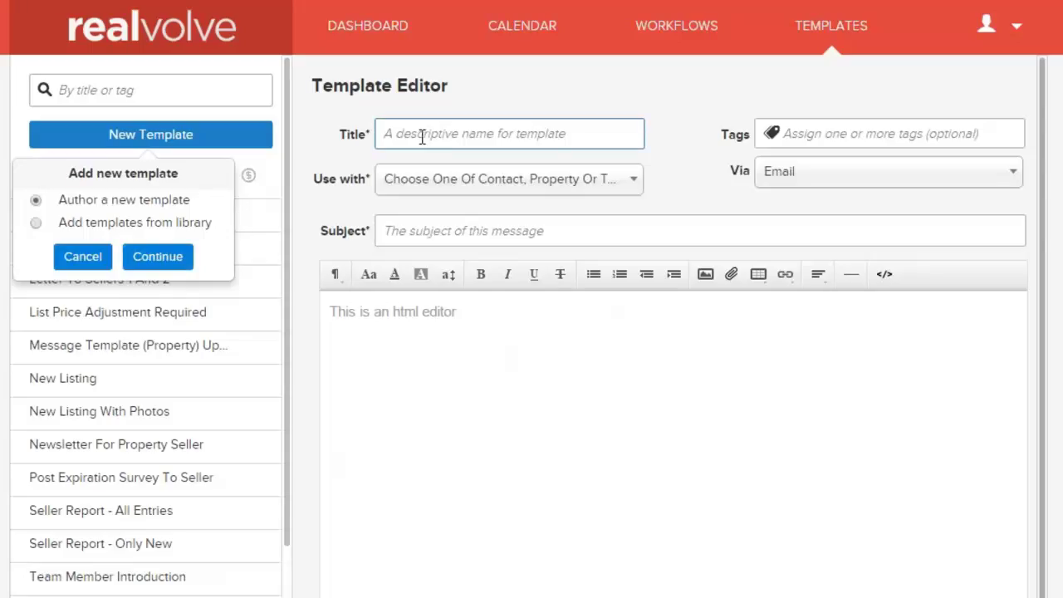
Title the new template "Thank you for Registering" and set it for use with Contact
left_click(421, 137)
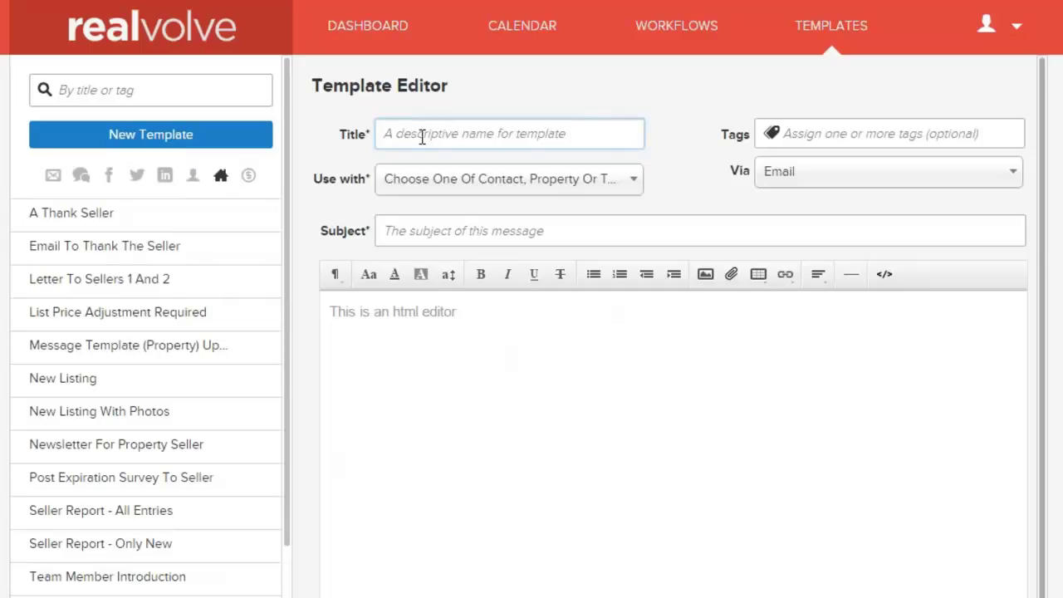
type("Thank you ")
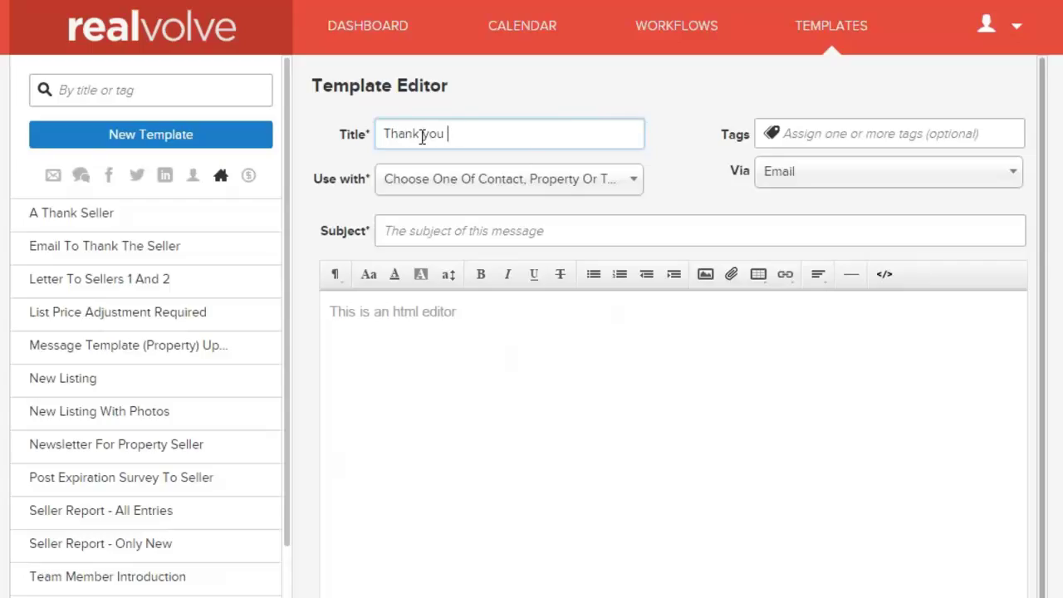
type("for Registering")
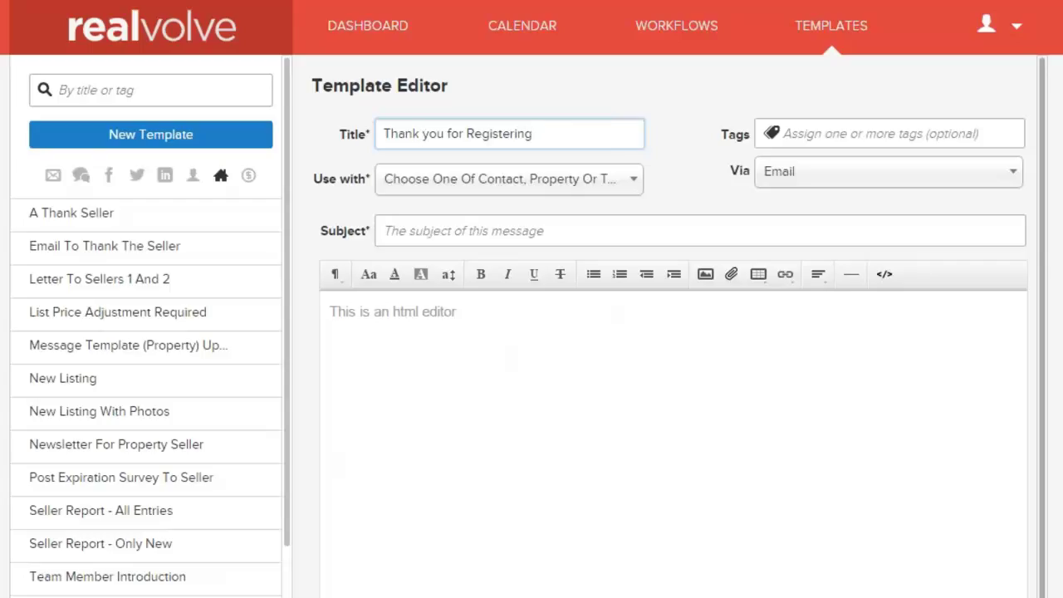
left_click(450, 172)
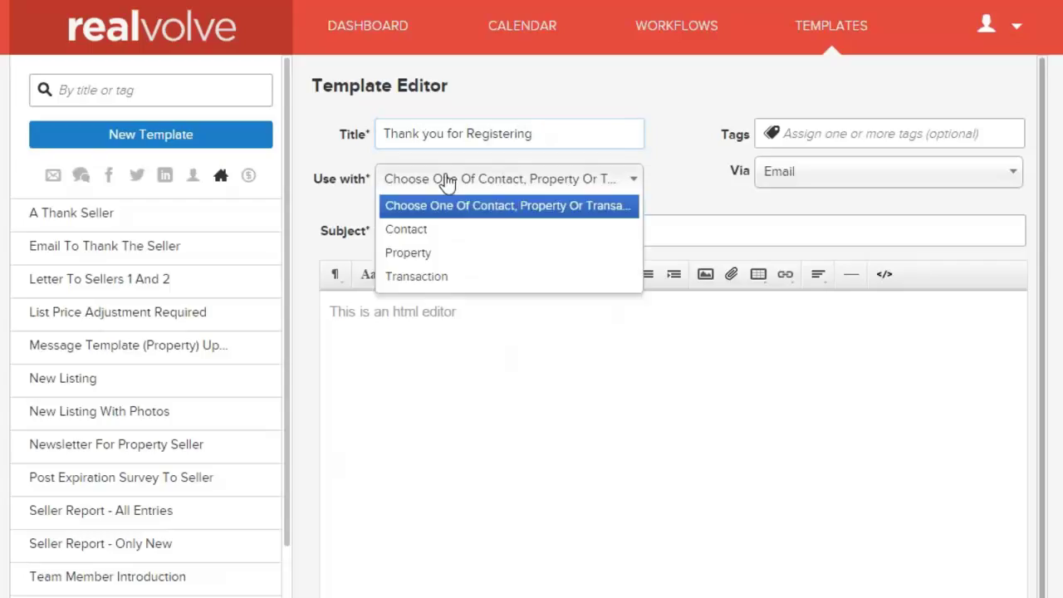
left_click(423, 233)
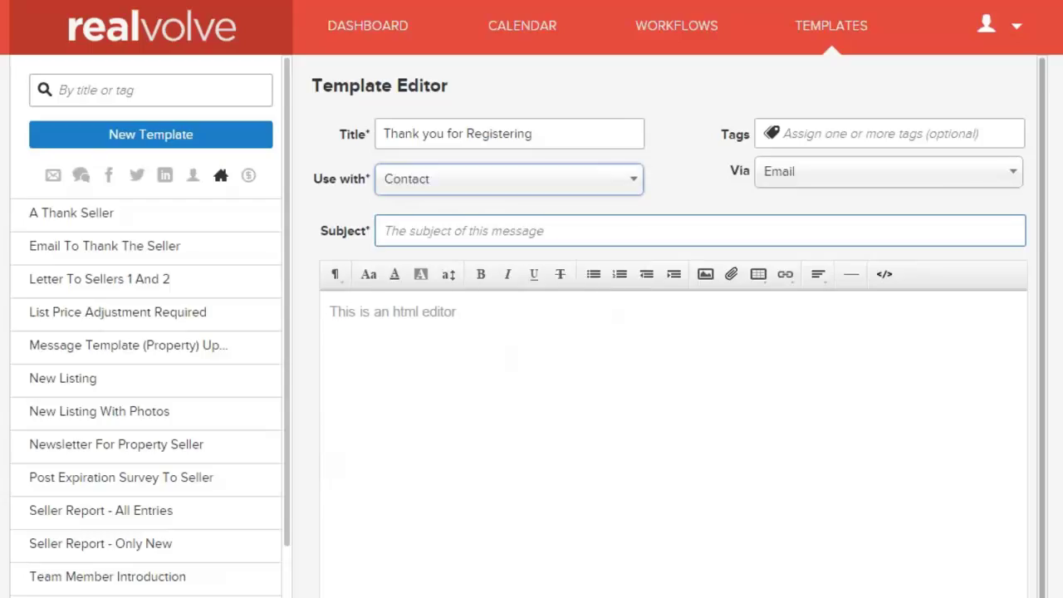
Set the subject to "[[Greeting]] , Just a quick greeting and thanks for registering", using the Greeting merge field
left_click(431, 232)
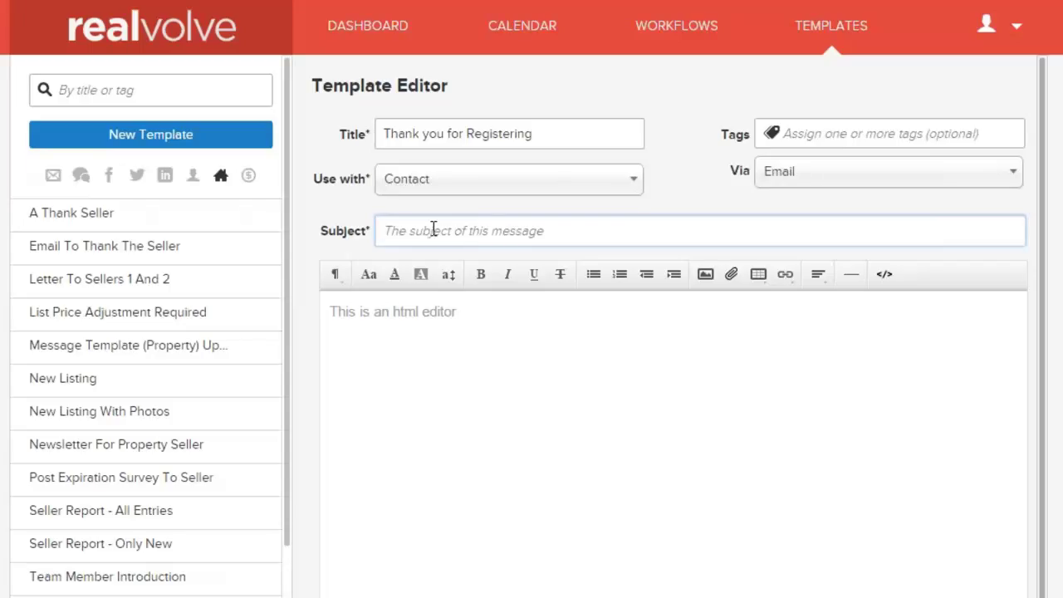
type("[[")
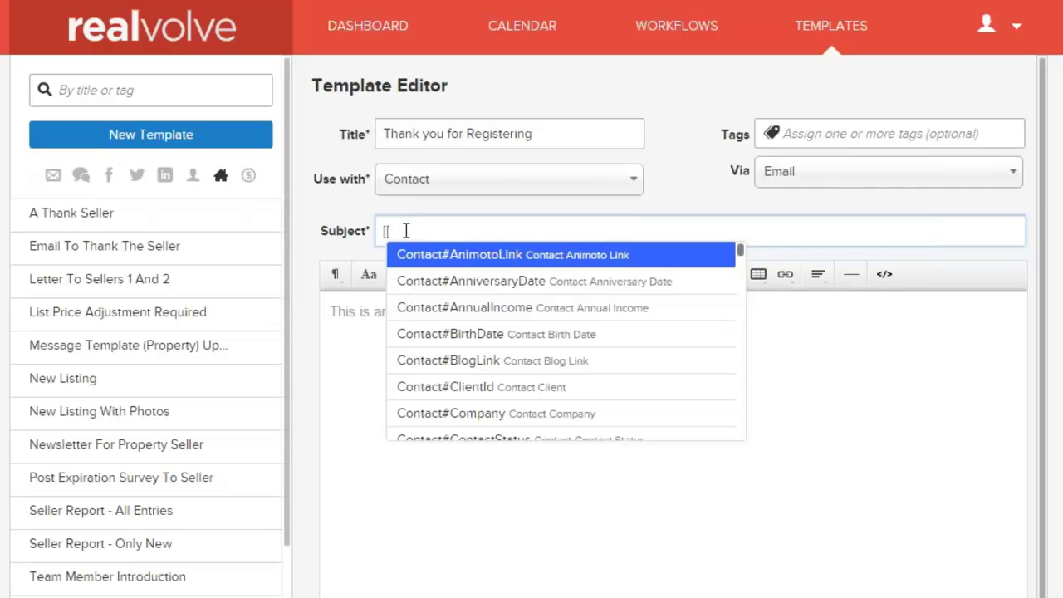
type("gre")
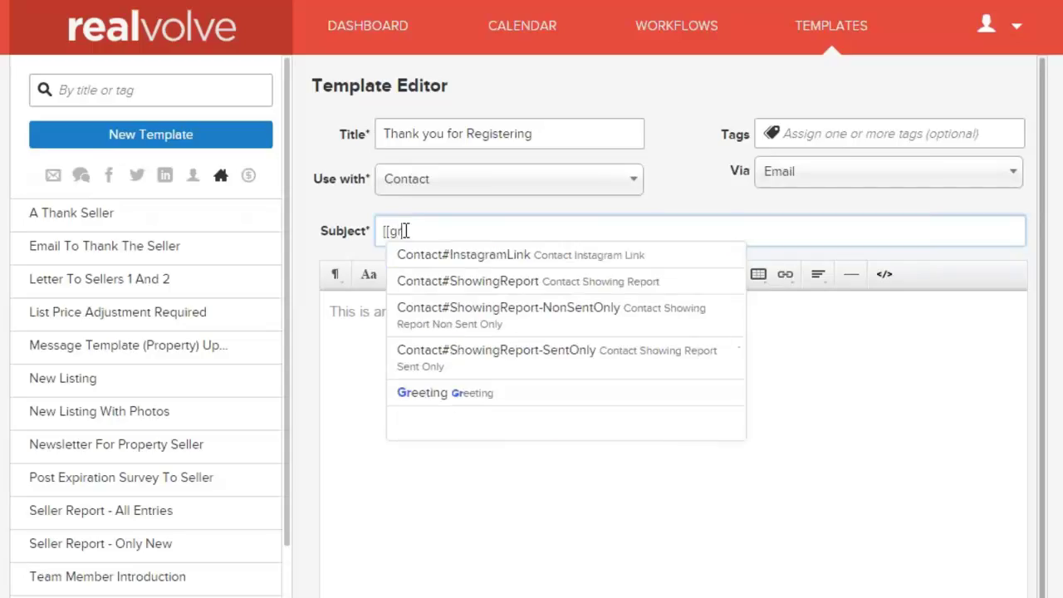
type("e")
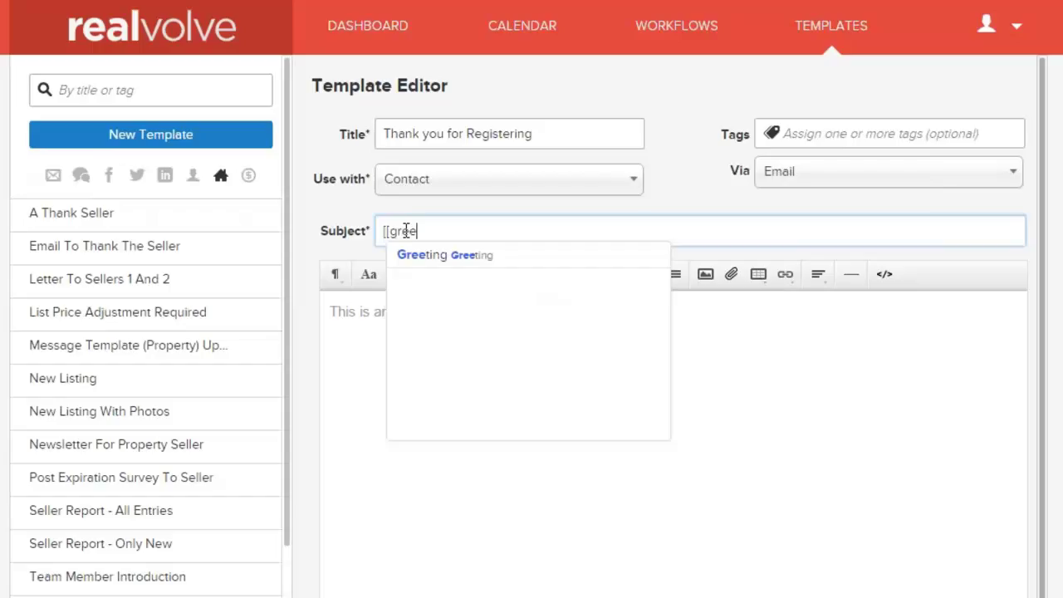
left_click(445, 265)
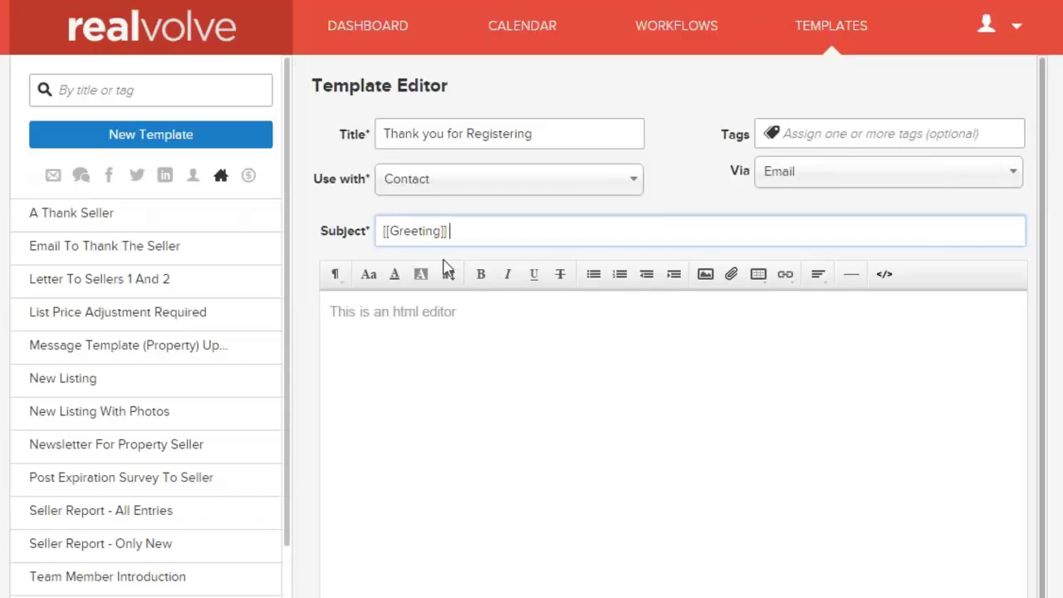
type(", Just a quick greeting and thanks for ")
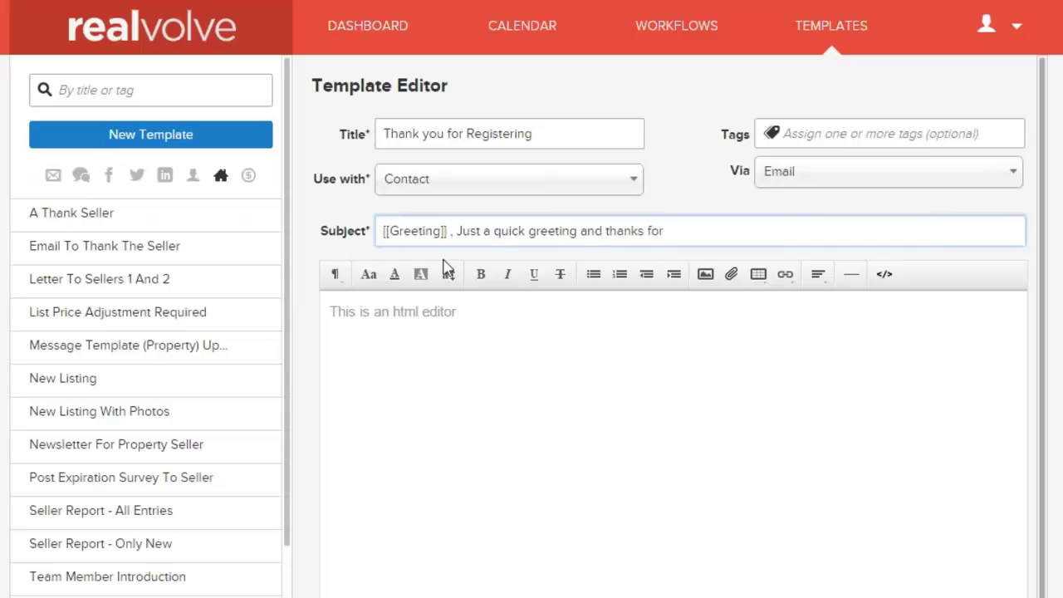
type("registering")
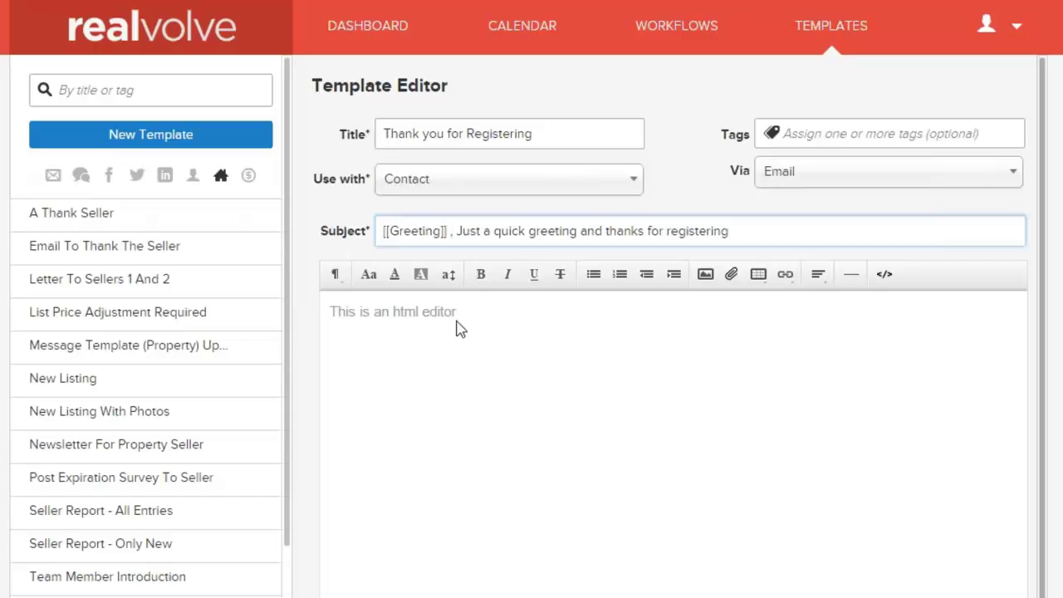
Begin the message body with the [[CurrentDate]] merge field
left_click(331, 311)
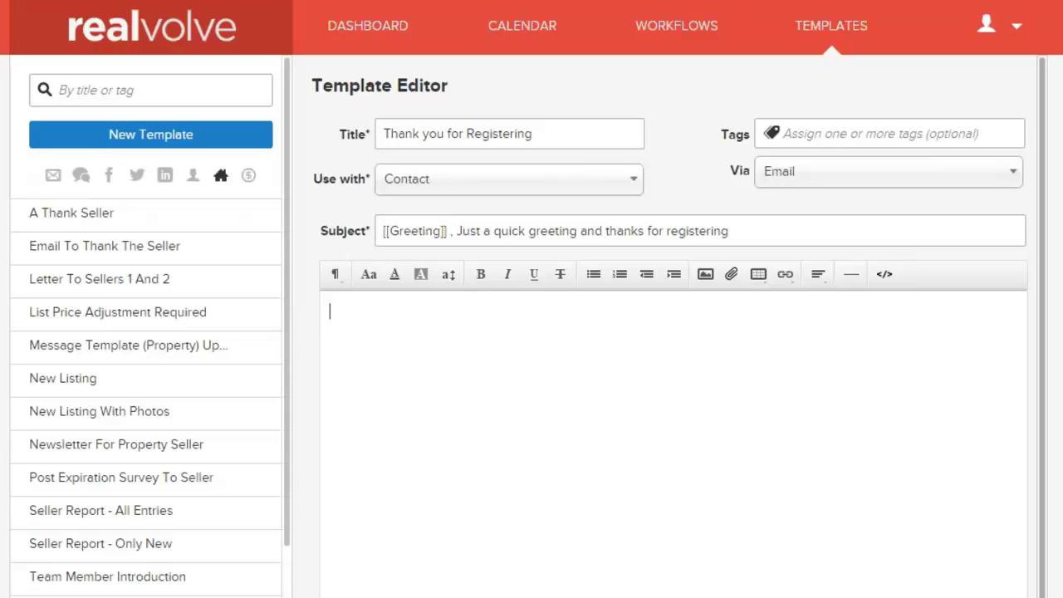
type("[[")
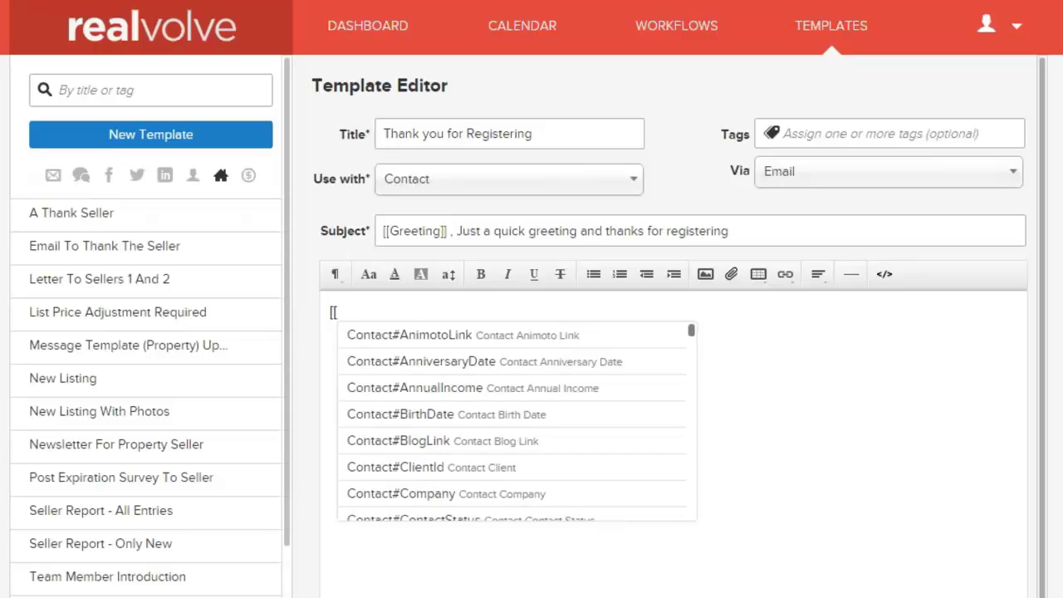
type("date")
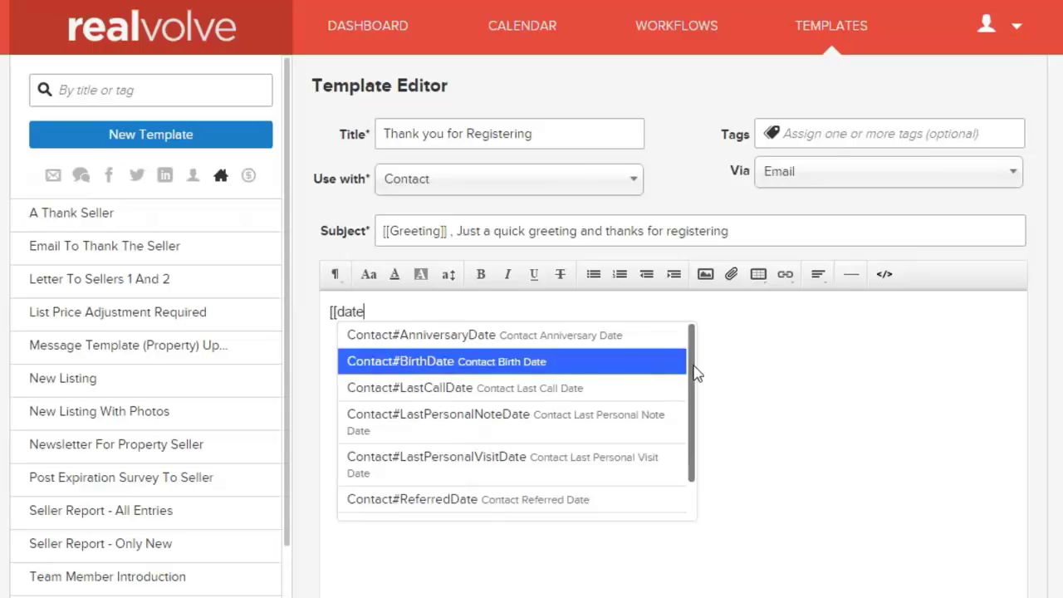
scroll(696, 392, "down", 1)
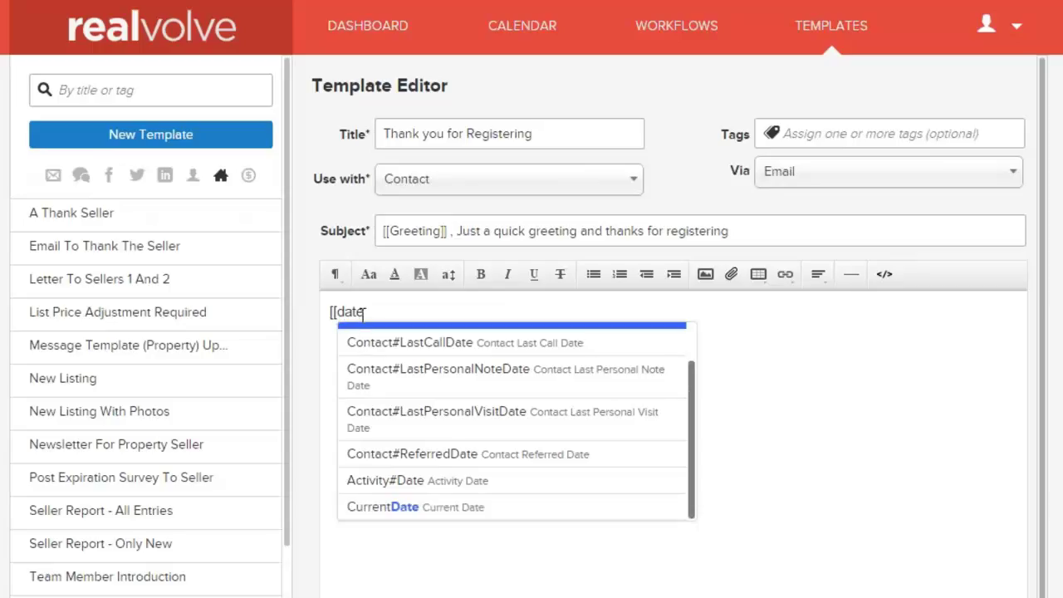
left_click(428, 508)
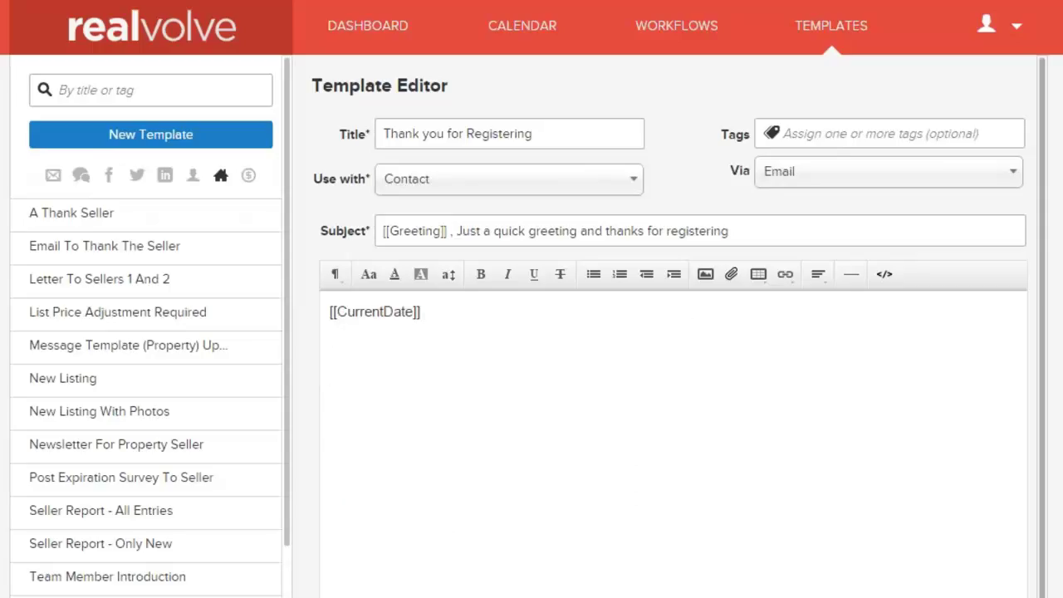
Add the salutation "Dear [[Greeting]]" below the date, separated by a blank line, using the Greeting merge field
key("Return")
key("Return")
type("Dear [[")
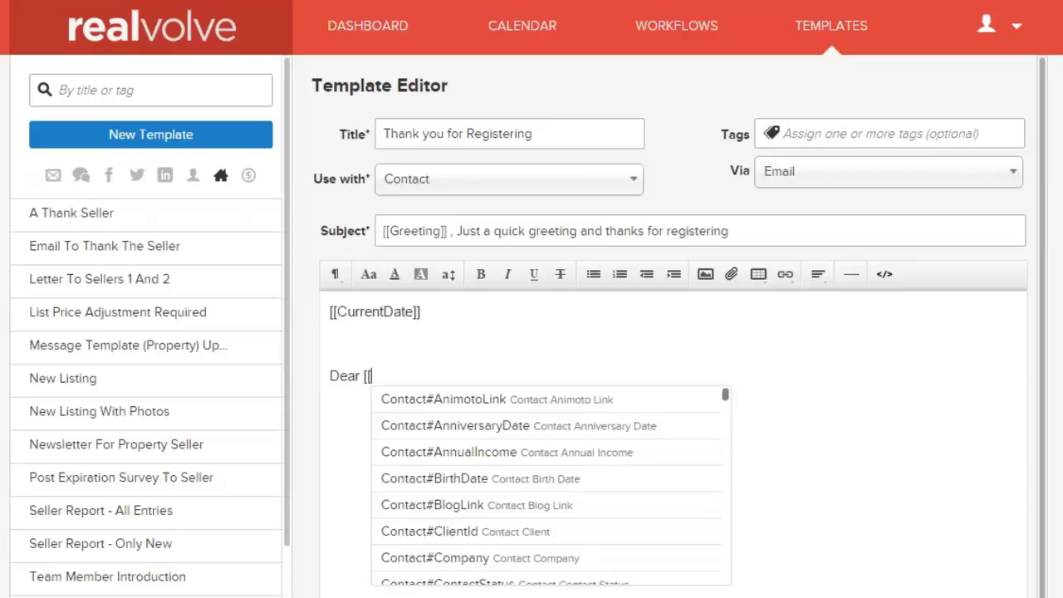
type("Gre")
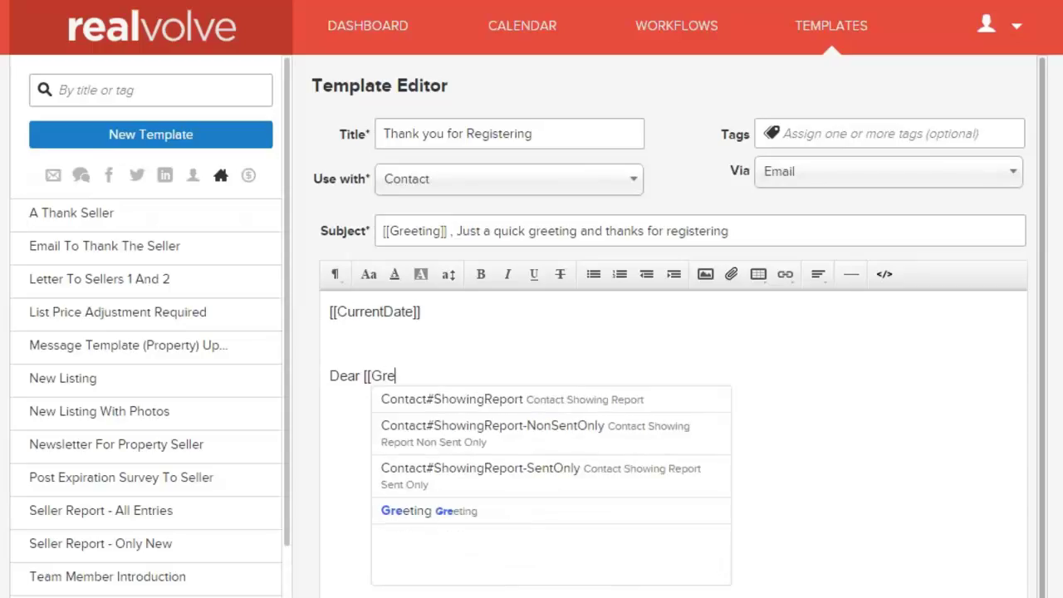
left_click(430, 512)
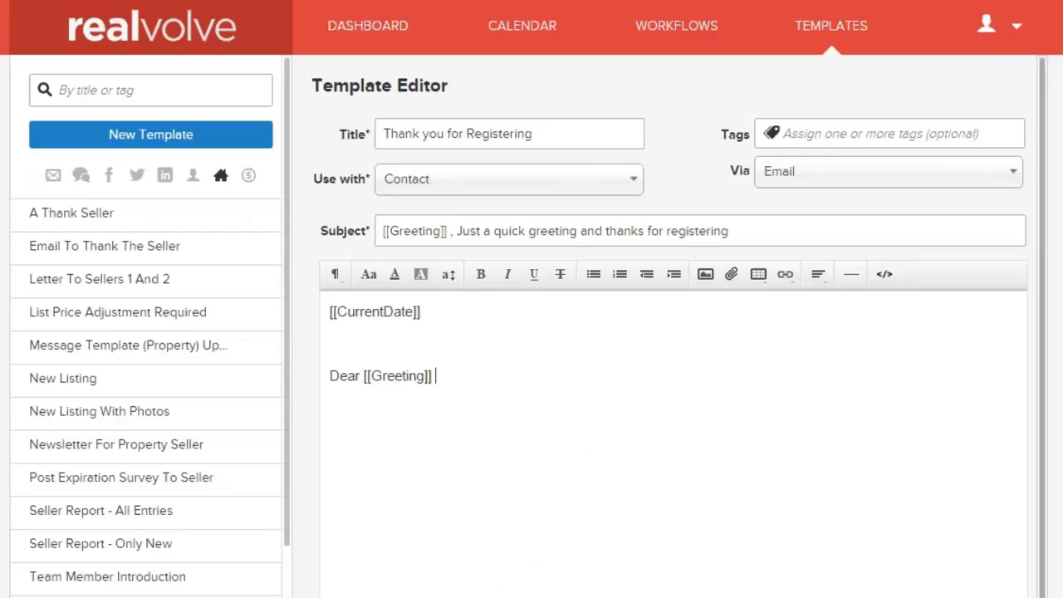
Write "Thank you for visiting our website [[CurrentUser#Website]]" on the line below the salutation, using the current user's website merge field
key("Return")
key("Return")
key("BackSpace")
type("Thank you ")
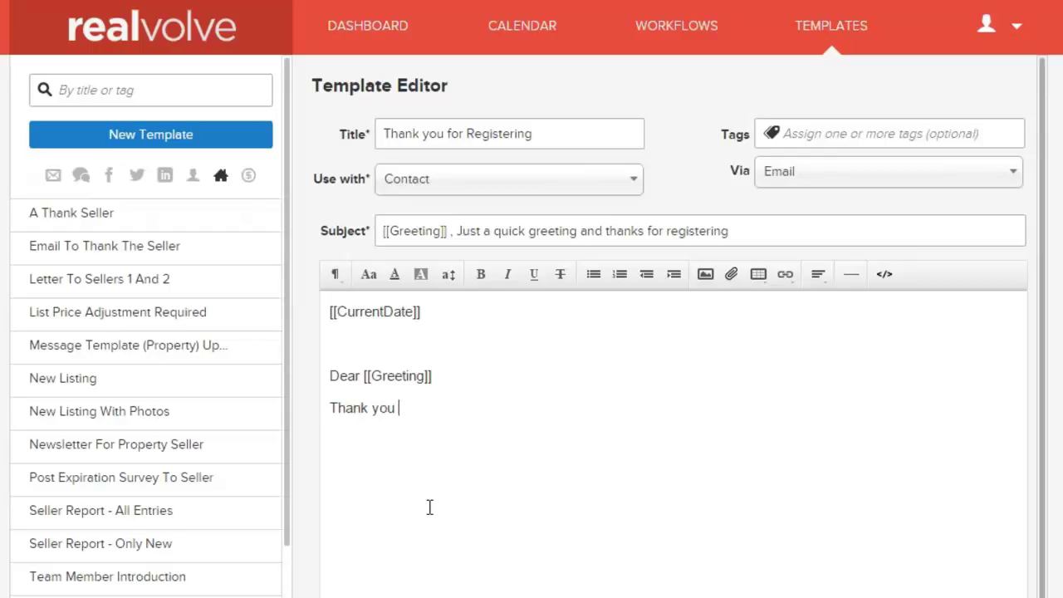
type("for visiting our website")
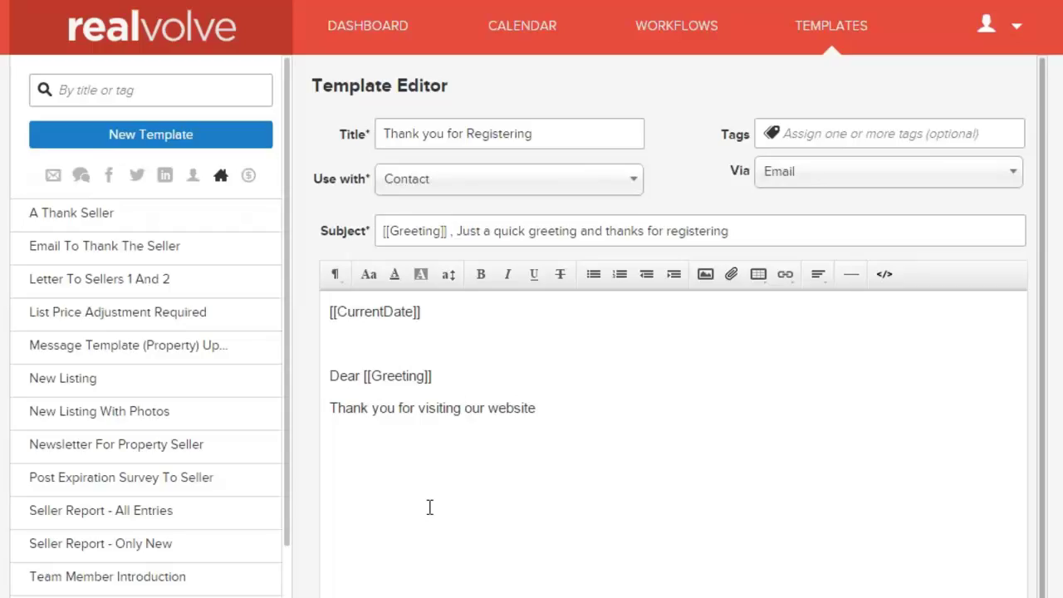
type("[[web")
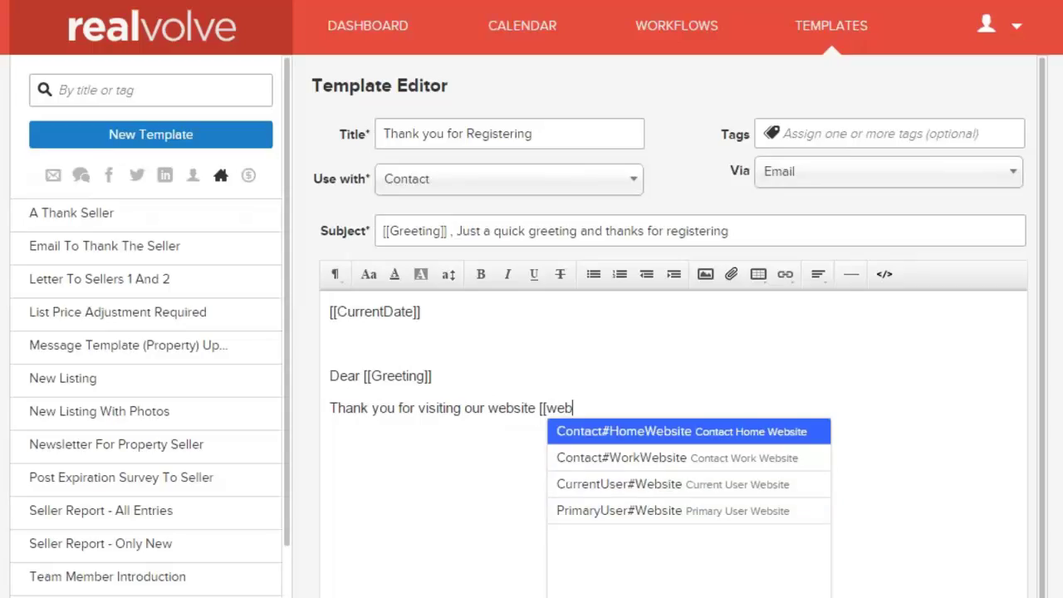
left_click(640, 490)
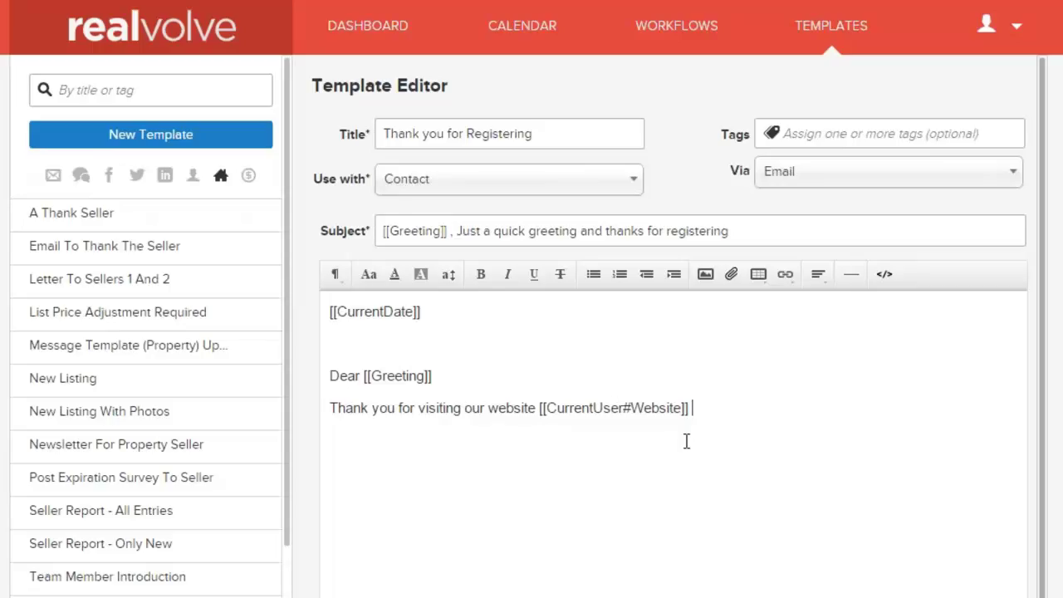
Close the message with the [[Signature]] merge field, leaving a blank line after the thank-you sentence
key("Return")
key("Return")
type("[[Sign")
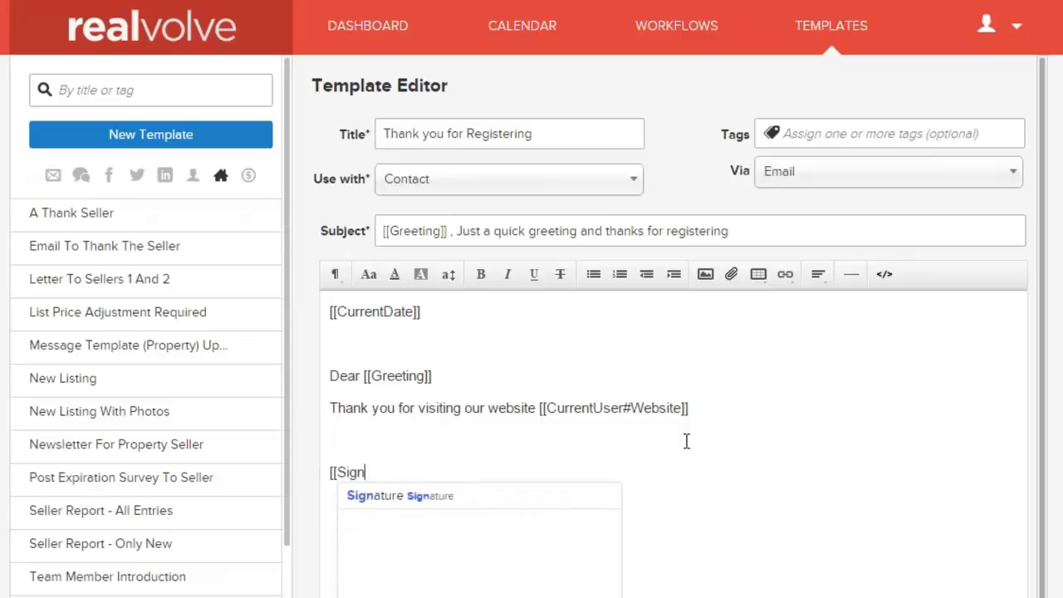
left_click(417, 499)
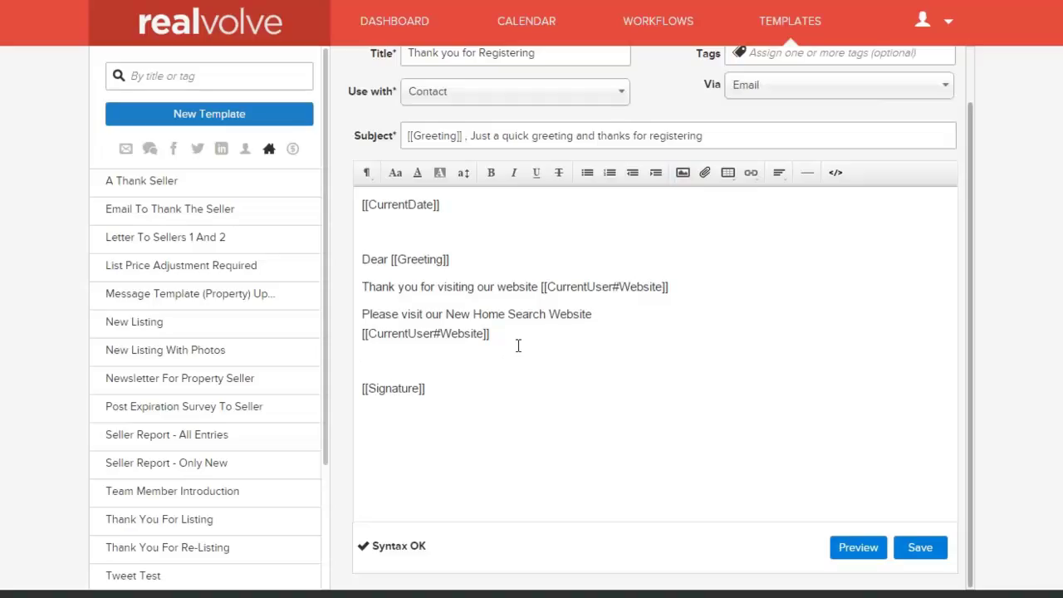
Delete the "Please visit our New Home Search Website" paragraph with its website field and insert the house photo 1.jpg above the thank-you sentence
left_click_drag(518, 345, 349, 305)
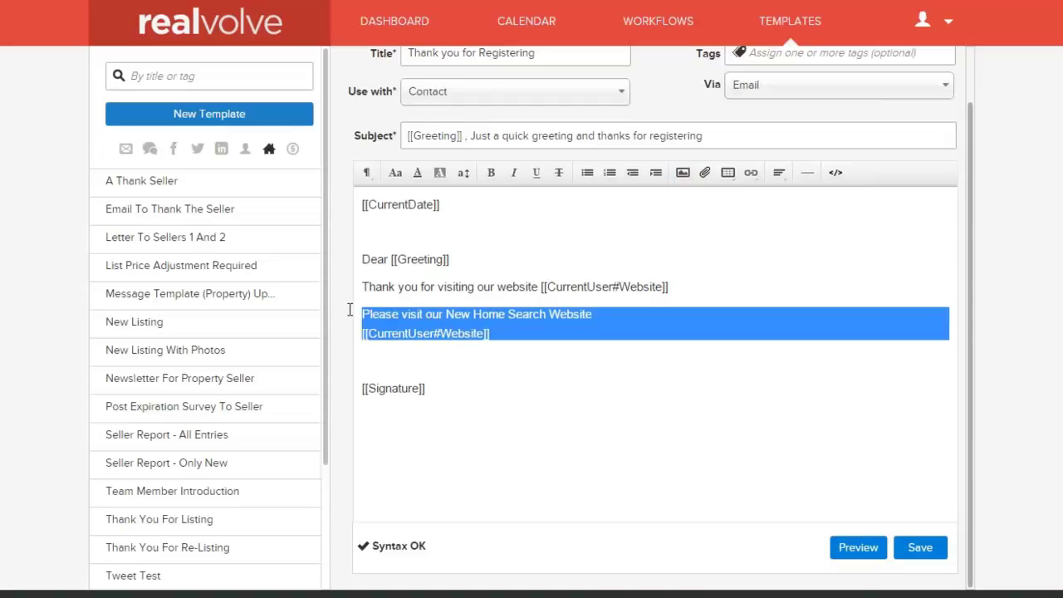
key("BackSpace")
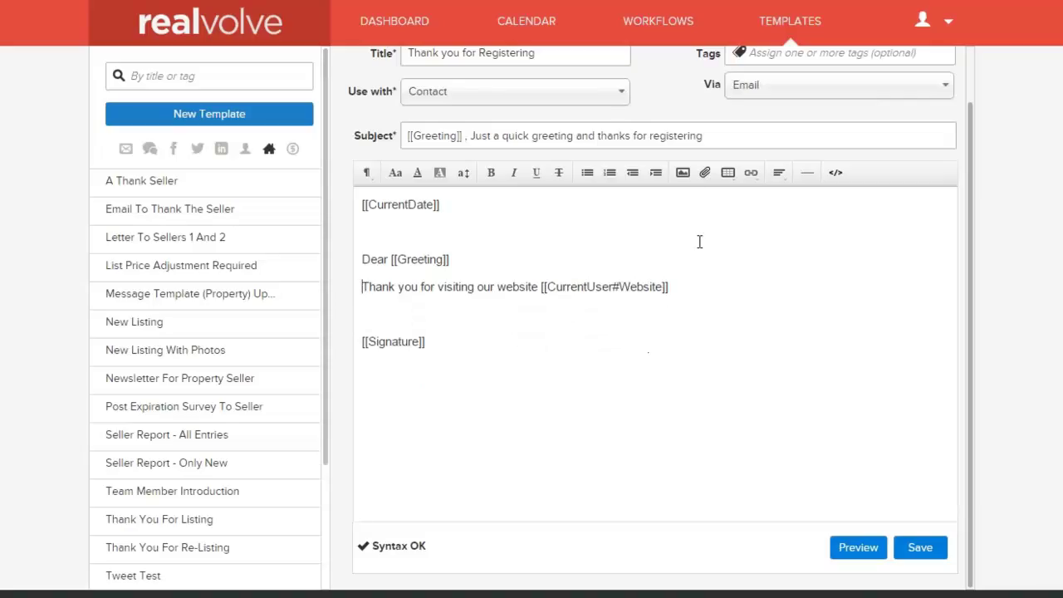
left_click(685, 180)
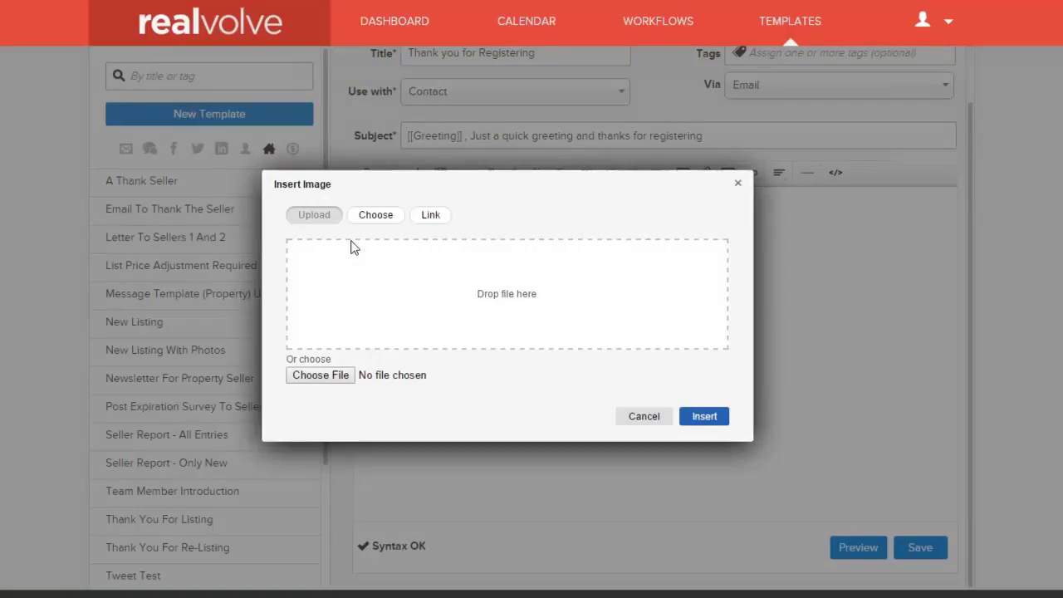
left_click(340, 376)
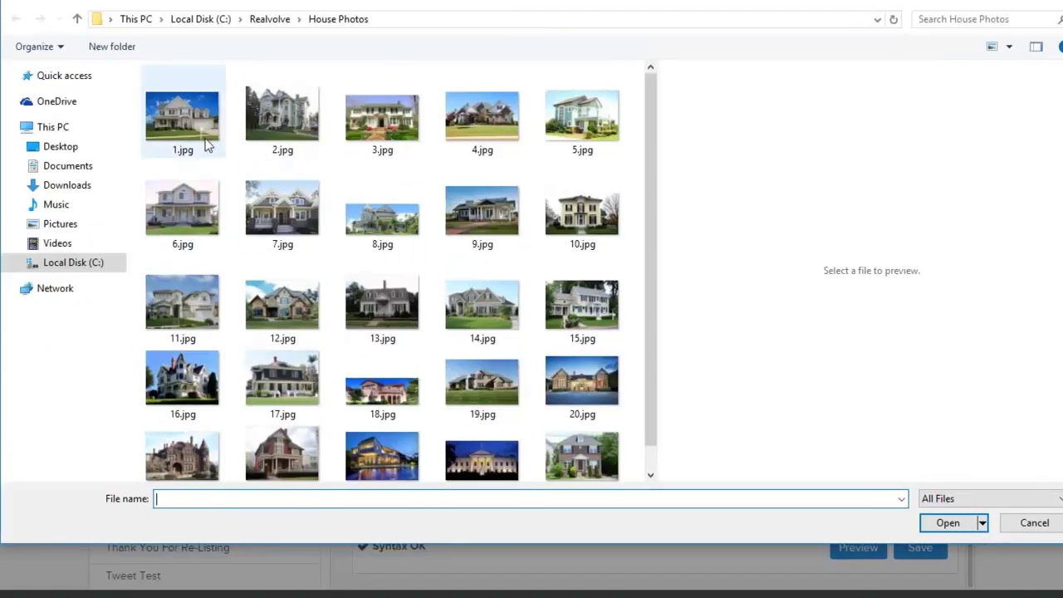
left_click(203, 139)
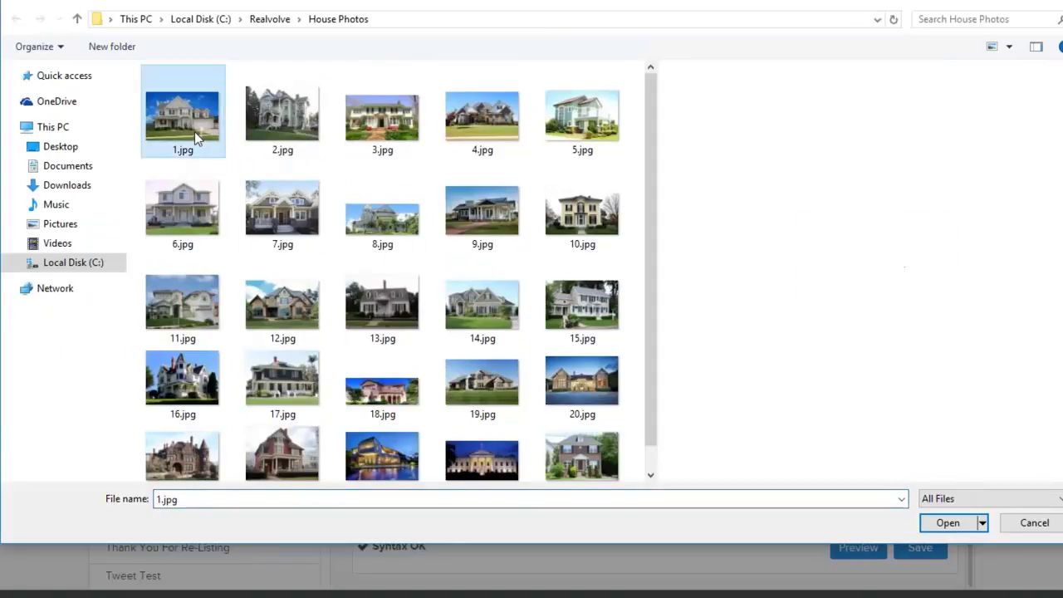
left_click(946, 523)
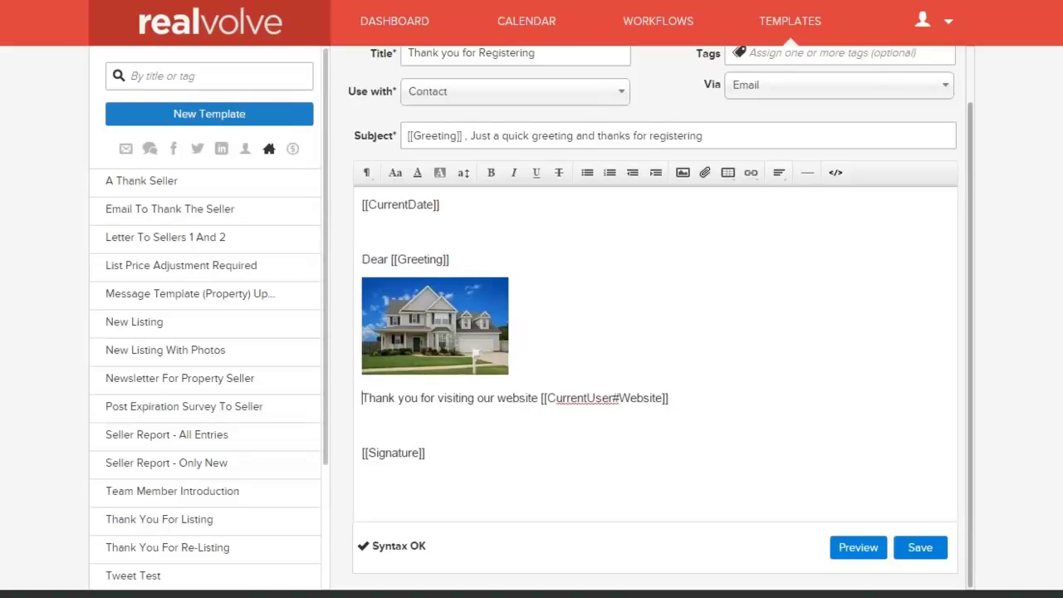
Shrink the inserted house photo slightly and set its position to Left
mouse_move(431, 326)
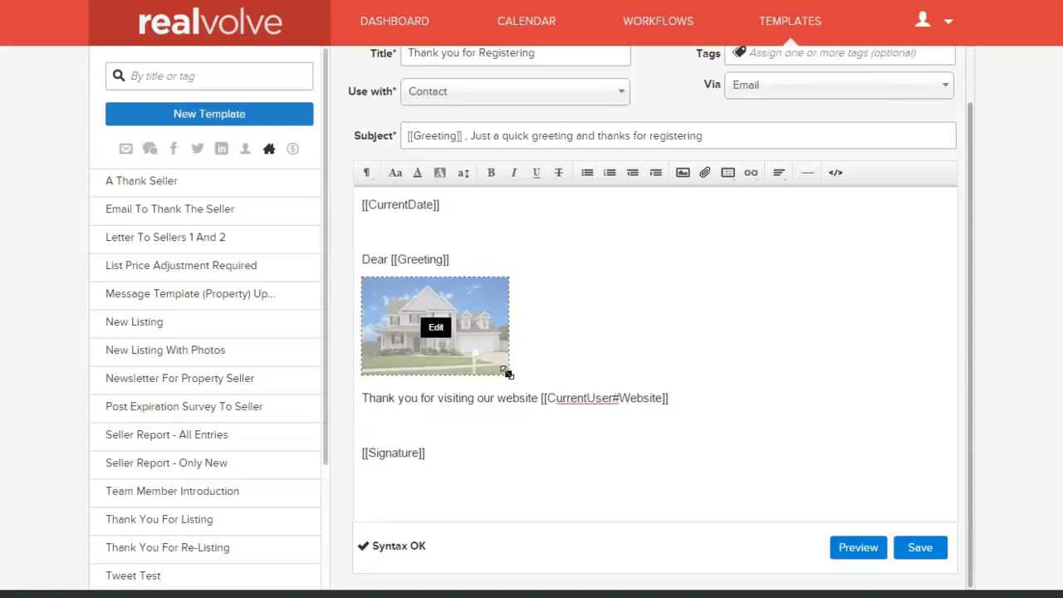
left_click_drag(508, 374, 480, 355)
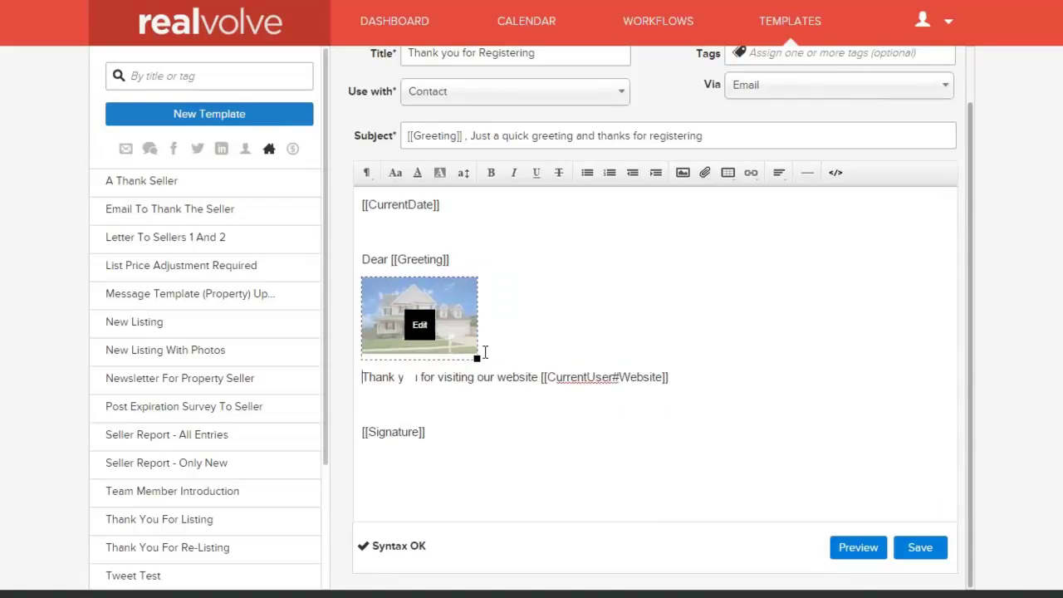
left_click(429, 329)
left_click(423, 322)
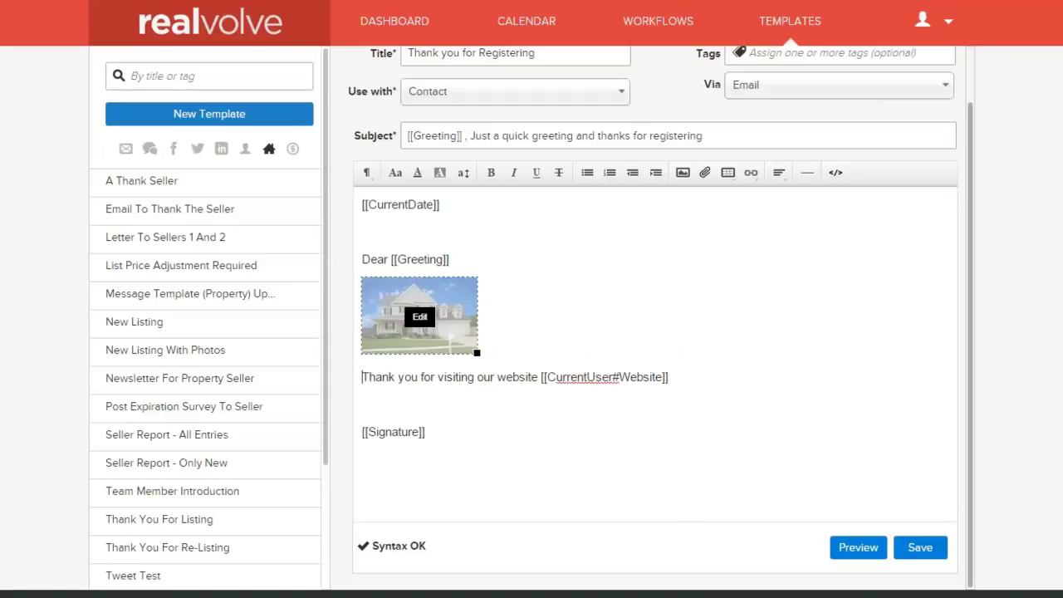
left_click(420, 317)
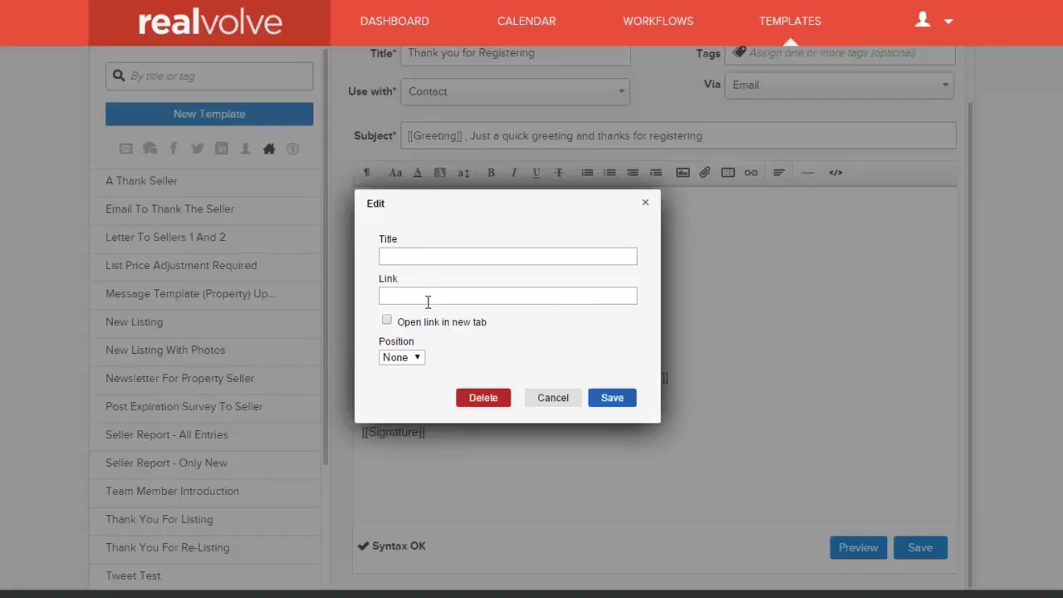
left_click(418, 358)
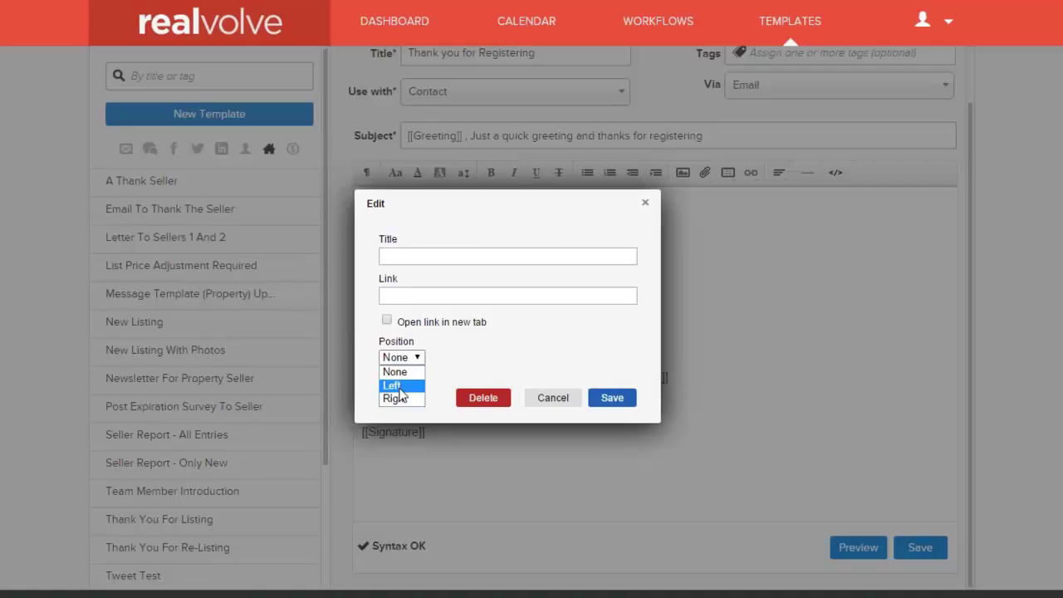
left_click(401, 387)
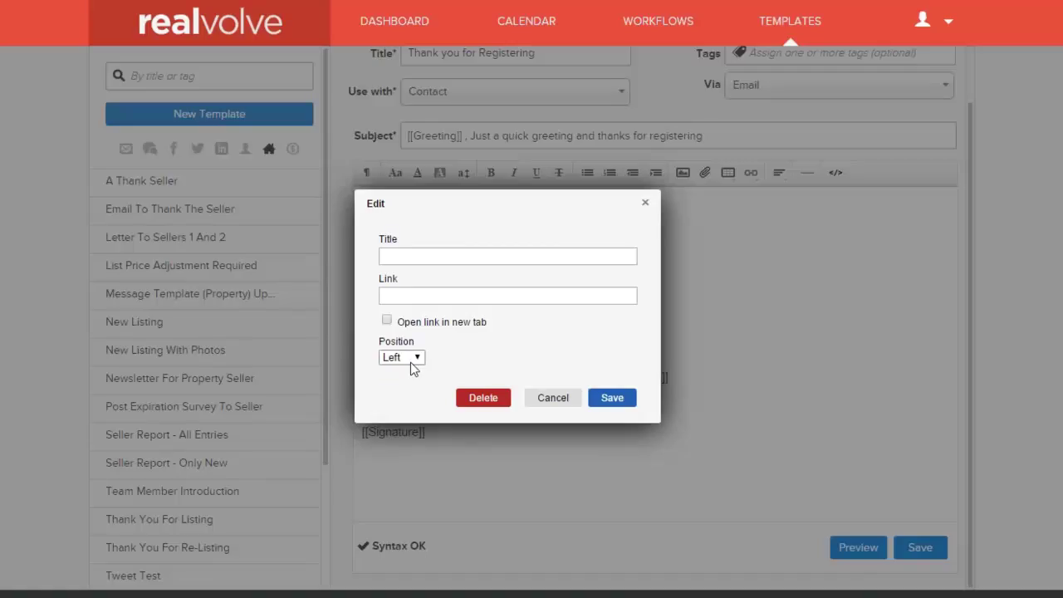
left_click(622, 402)
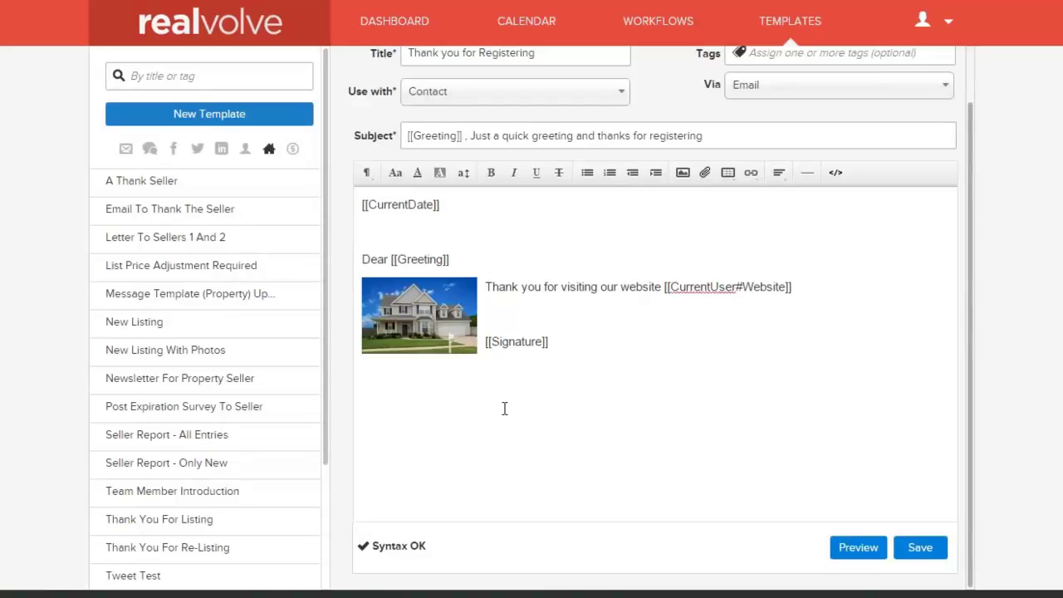
Add two blank lines after the thank-you sentence to move the signature field below the house photo
left_click(503, 309)
key("Return")
key("Return")
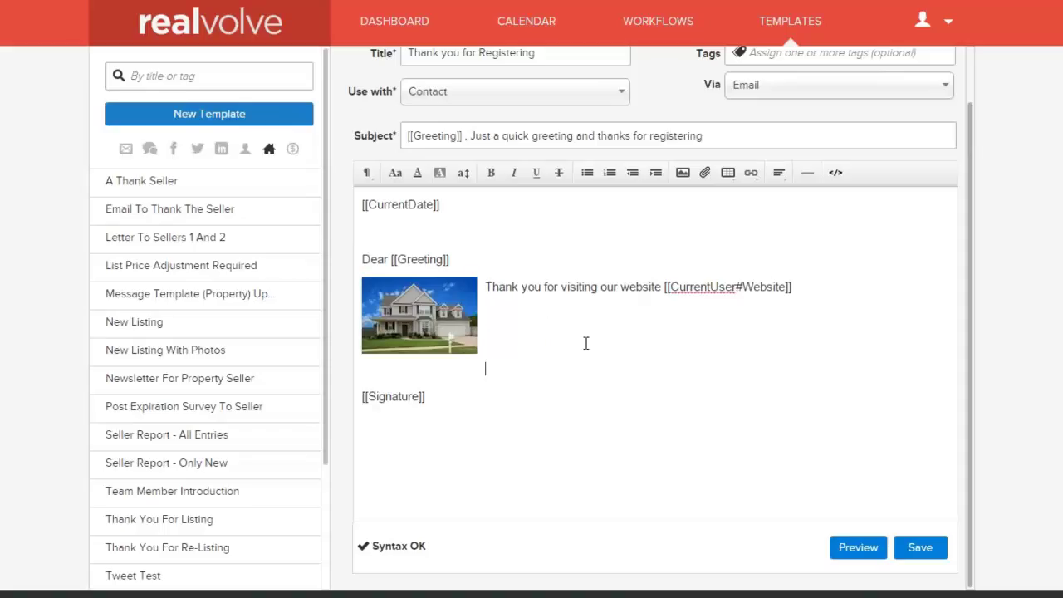
Add a blank line above the signature and fill the space beside the house photo with two lines of placeholder text starting "asdfa sf asf"
key("Return")
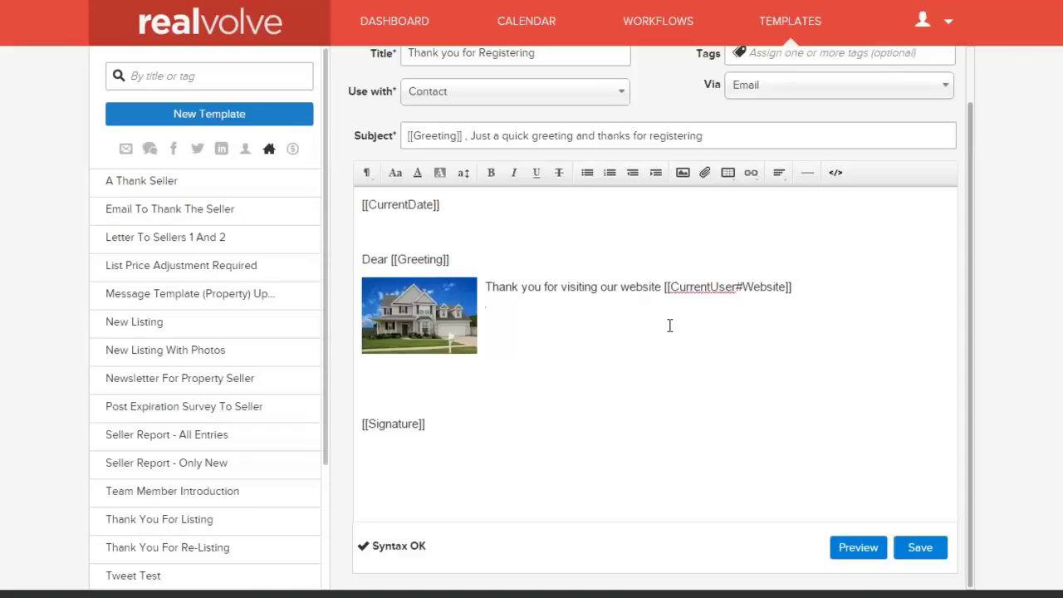
type("asdfa sf asf as df")
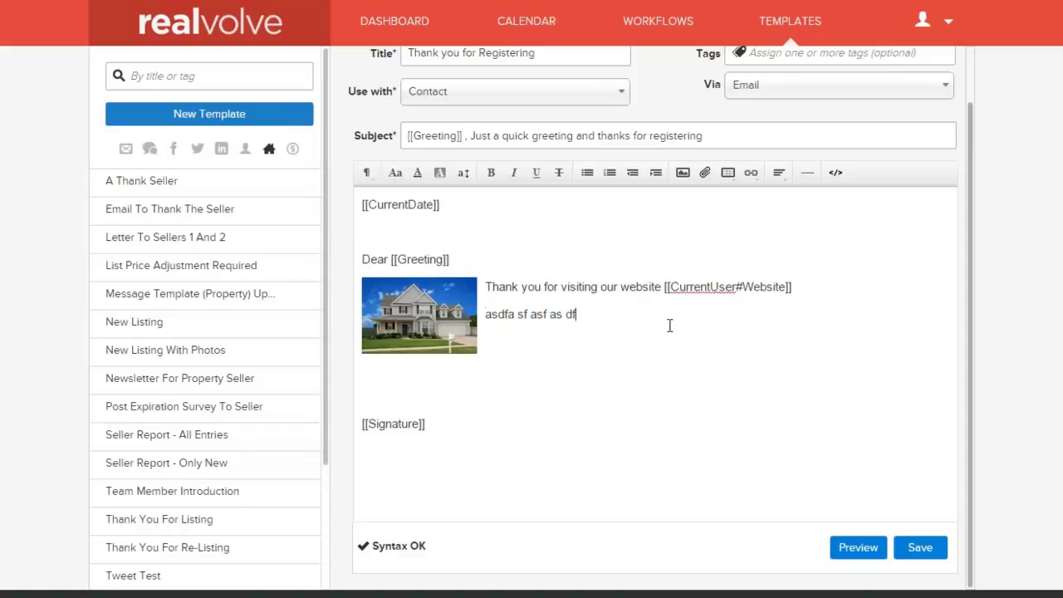
type(" asf asf as fa sf asddf asdd f")
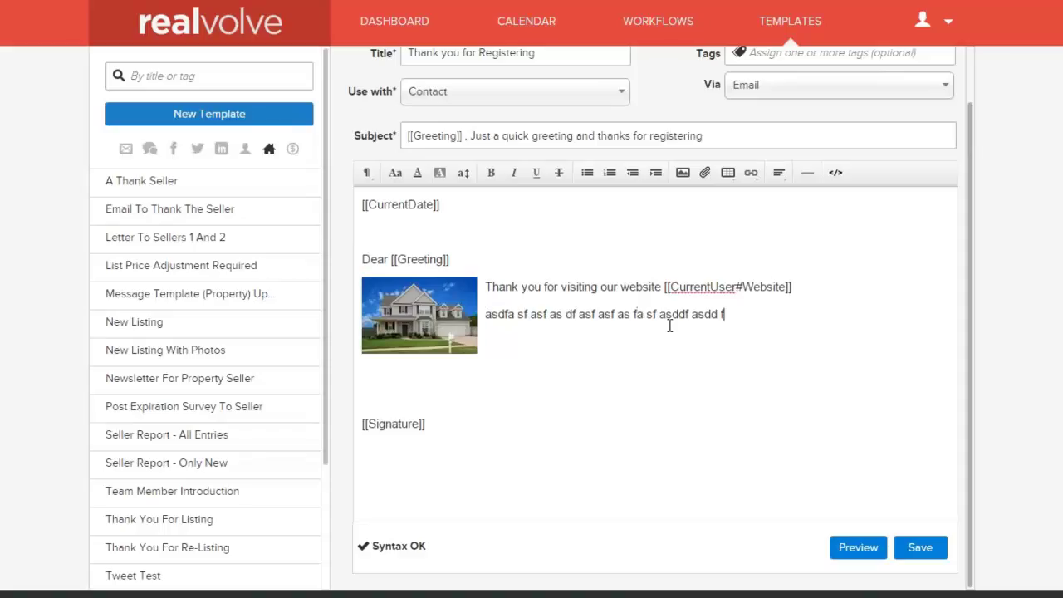
type("a sddf asf asf asd fadf asd f")
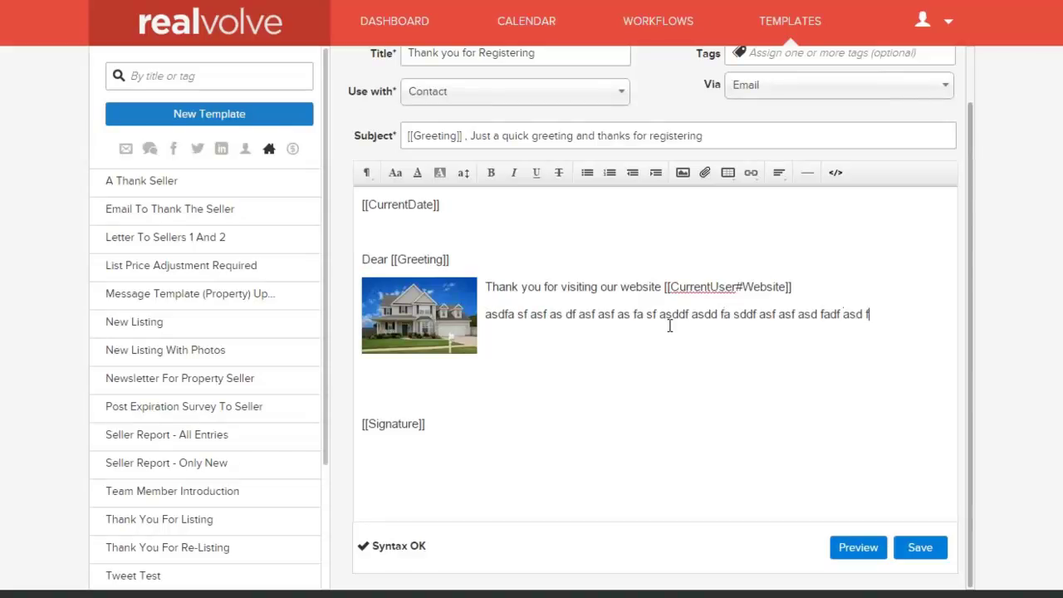
type(" asdf asd fa sdf asdf as df")
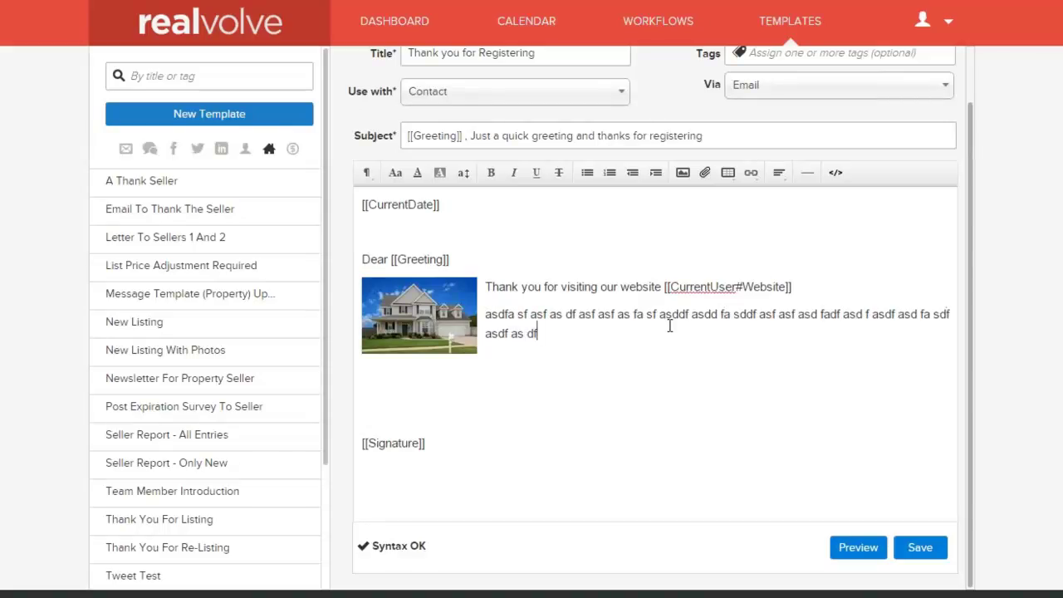
type(" asfd asf asdf as fda sf asf asf")
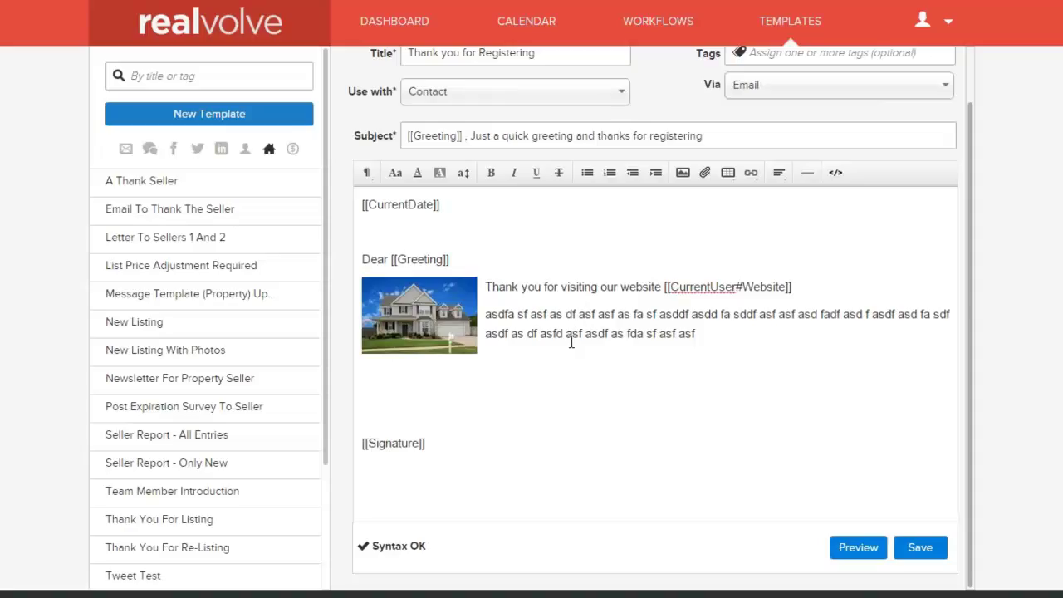
Copy the image URL of the stone-front house picture from the web image results
left_click(413, 380)
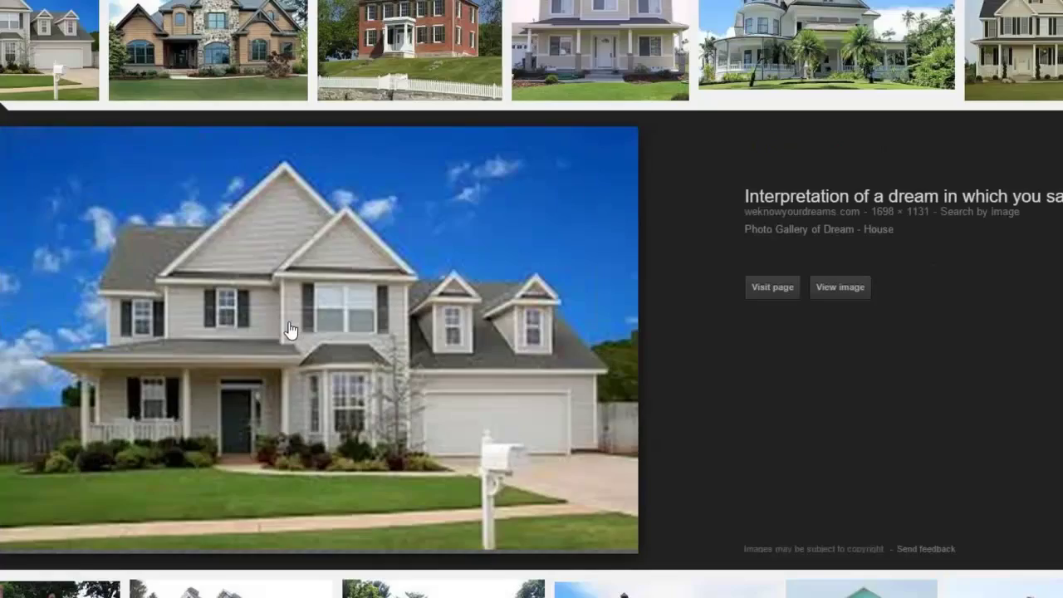
left_click(201, 76)
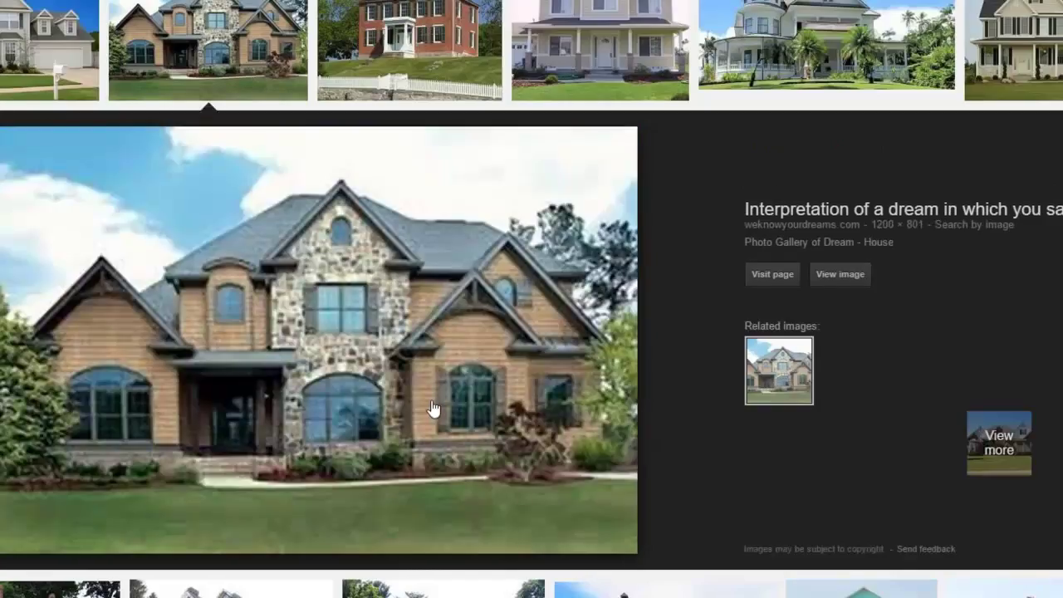
right_click(327, 325)
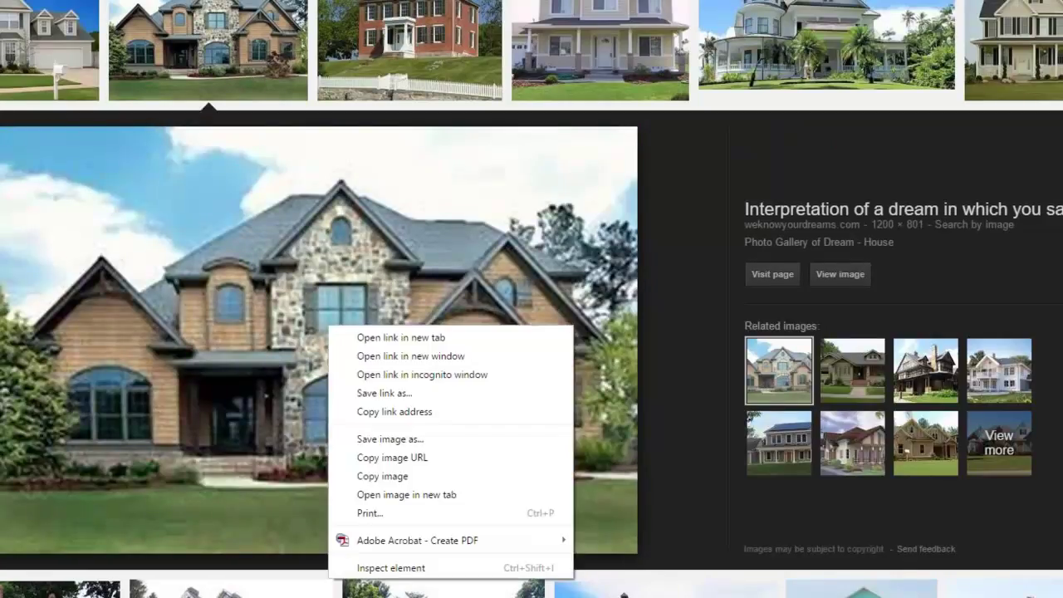
left_click(415, 461)
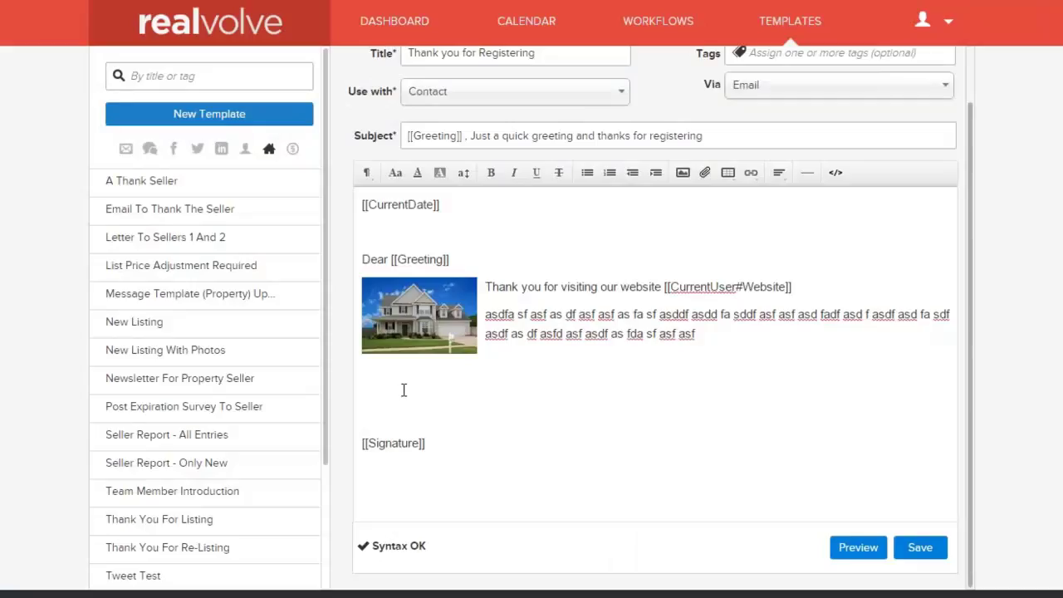
Insert the stone-front house picture below the placeholder text using its copied web link
left_click(404, 389)
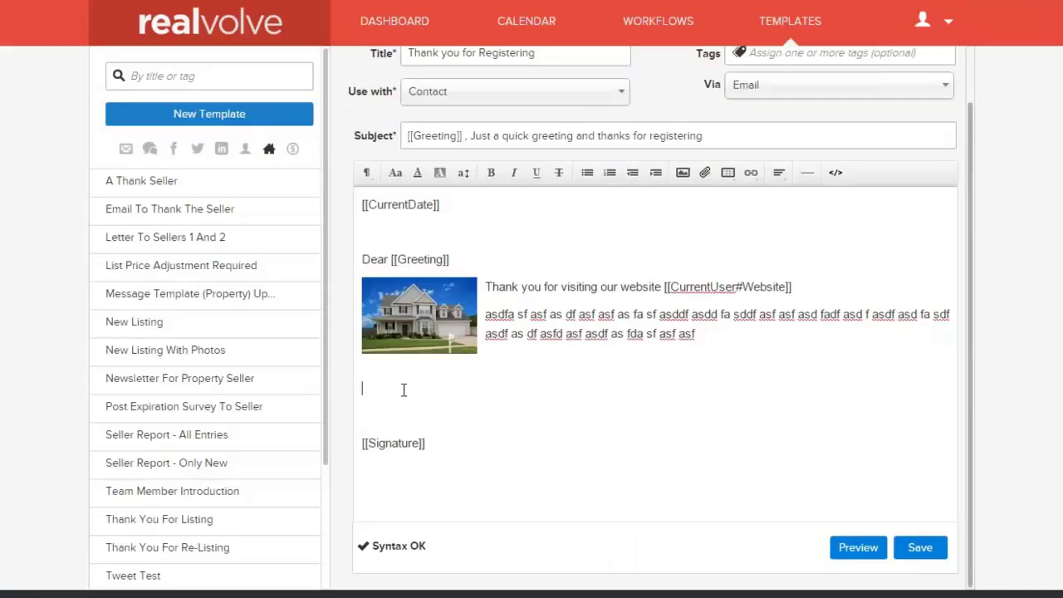
left_click(683, 174)
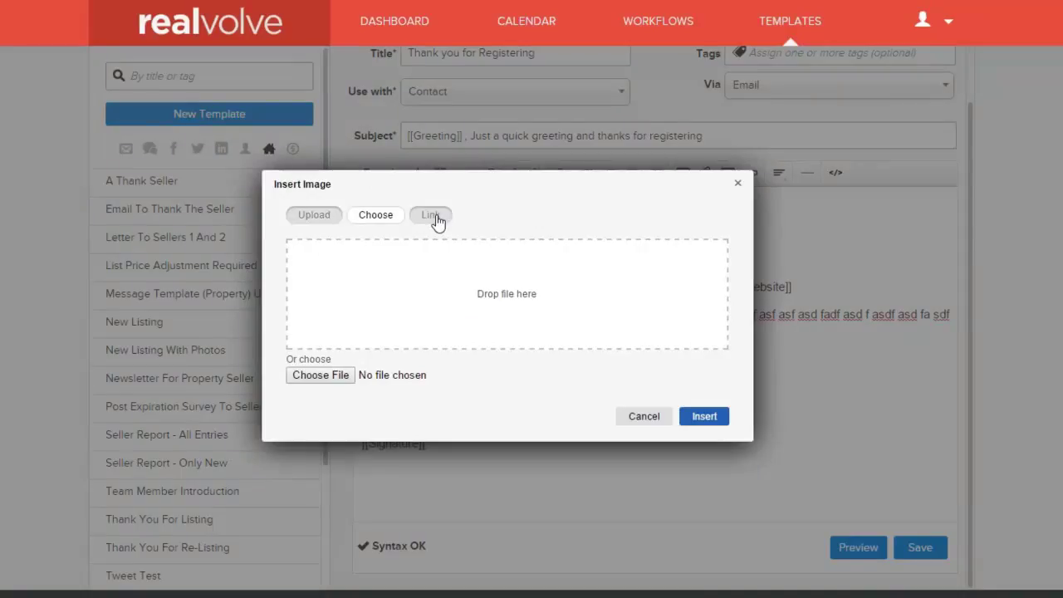
left_click(430, 215)
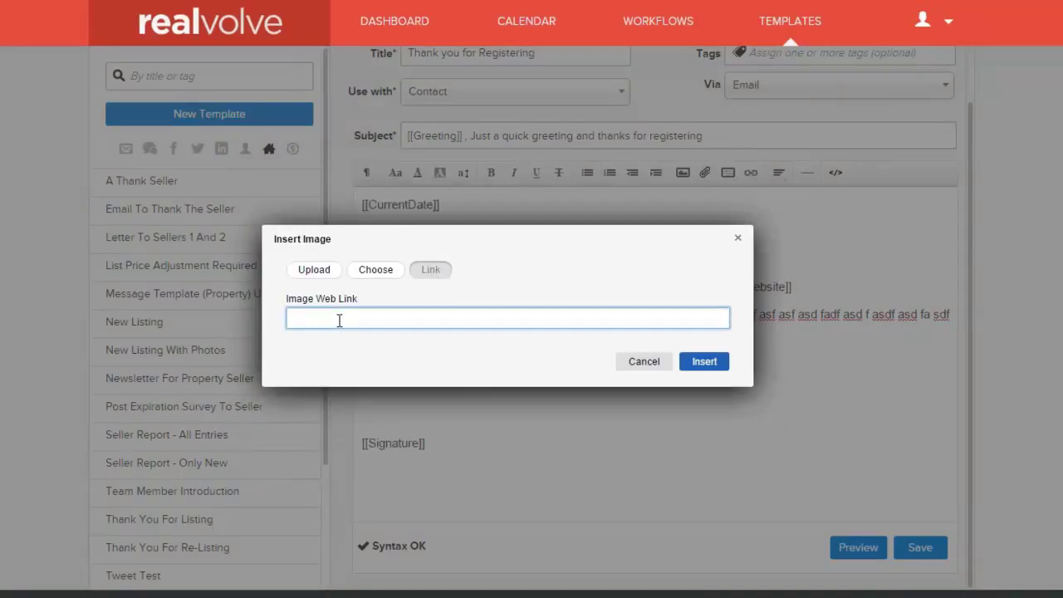
key("ctrl+v")
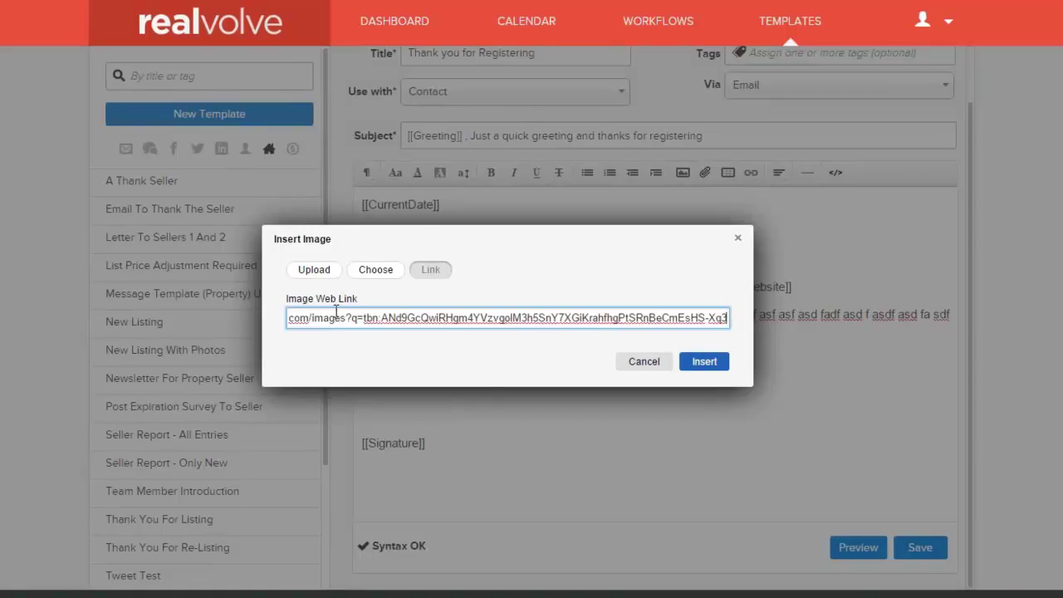
left_click(707, 366)
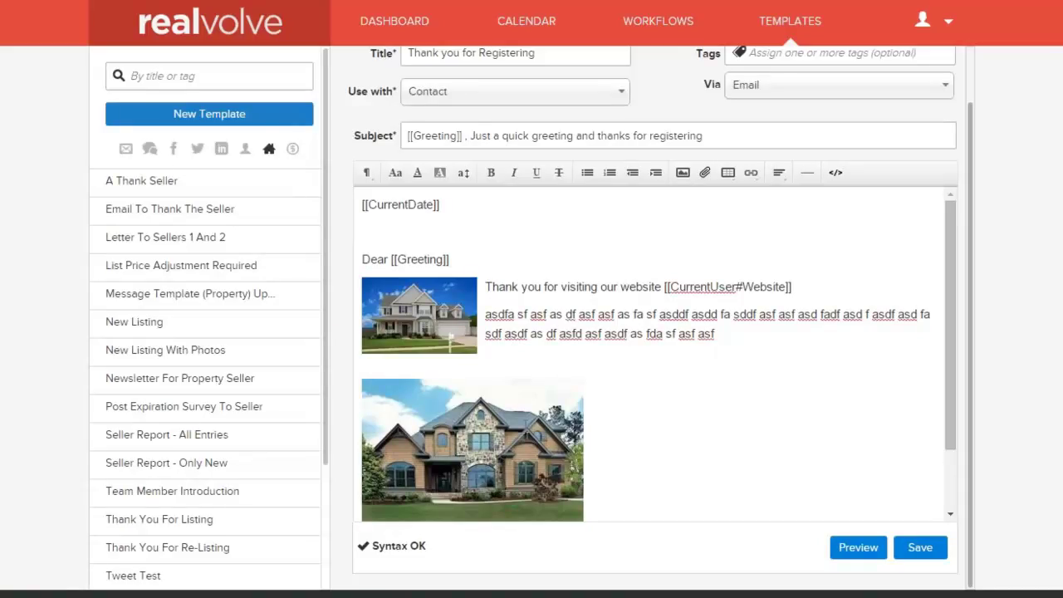
Add a line below the stone-front house and insert the stored image 2014-09-15.jpg there
scroll(951, 351, "down", 1)
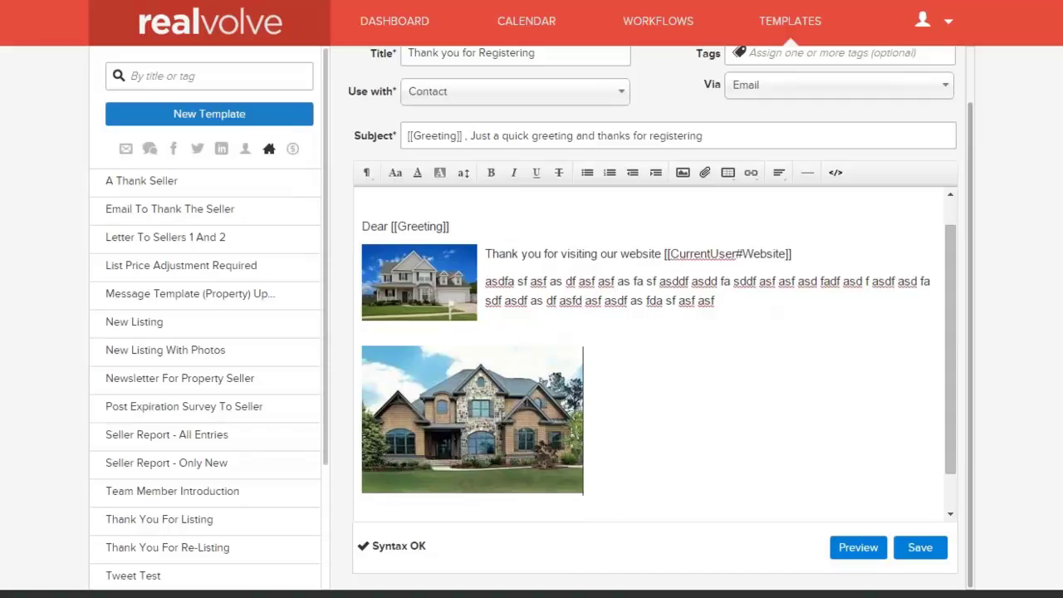
key("Return")
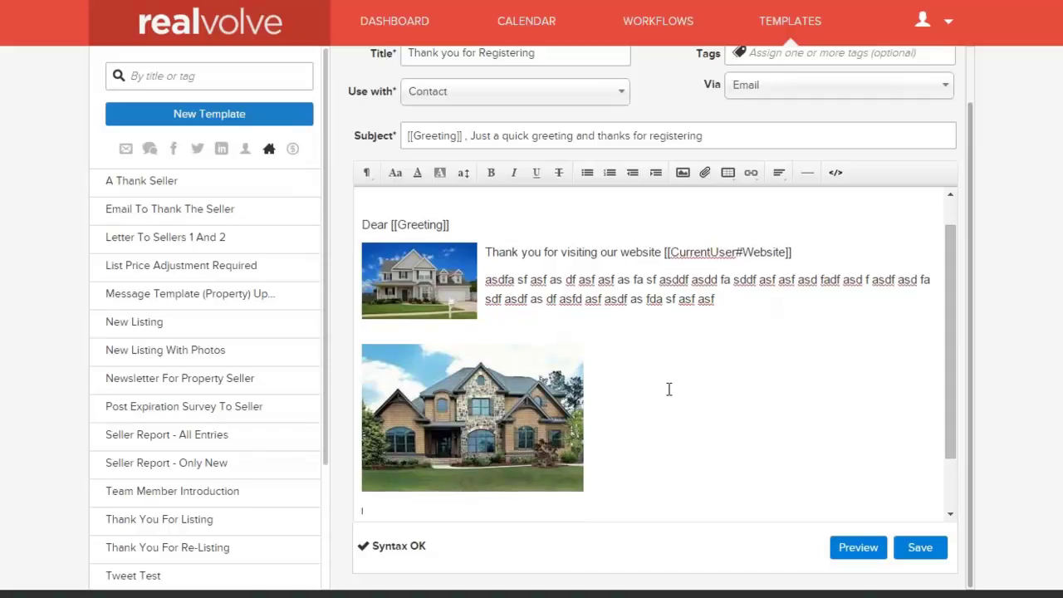
scroll(847, 315, "down", 2)
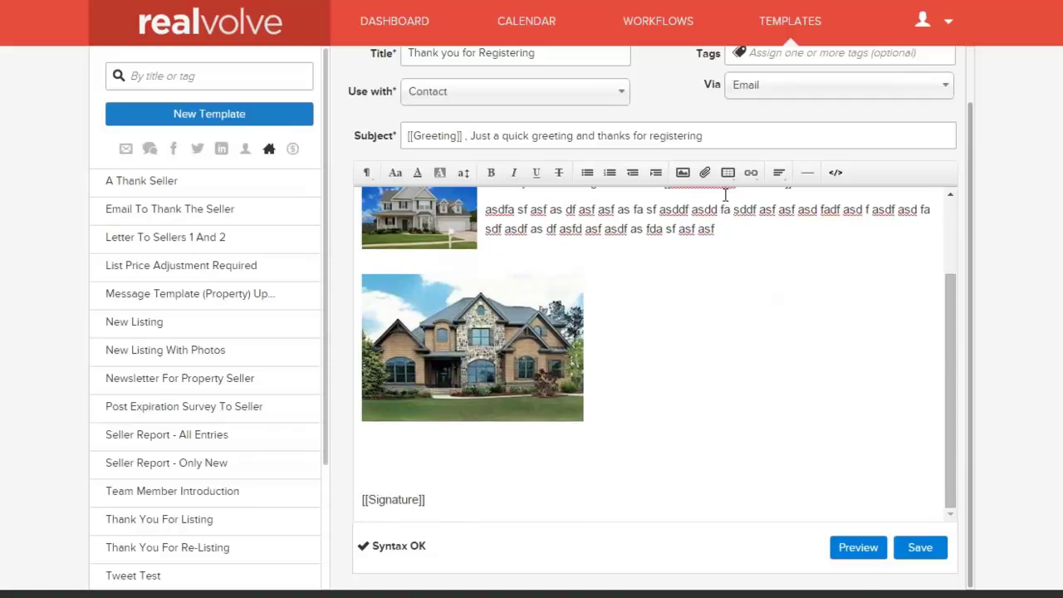
left_click(682, 173)
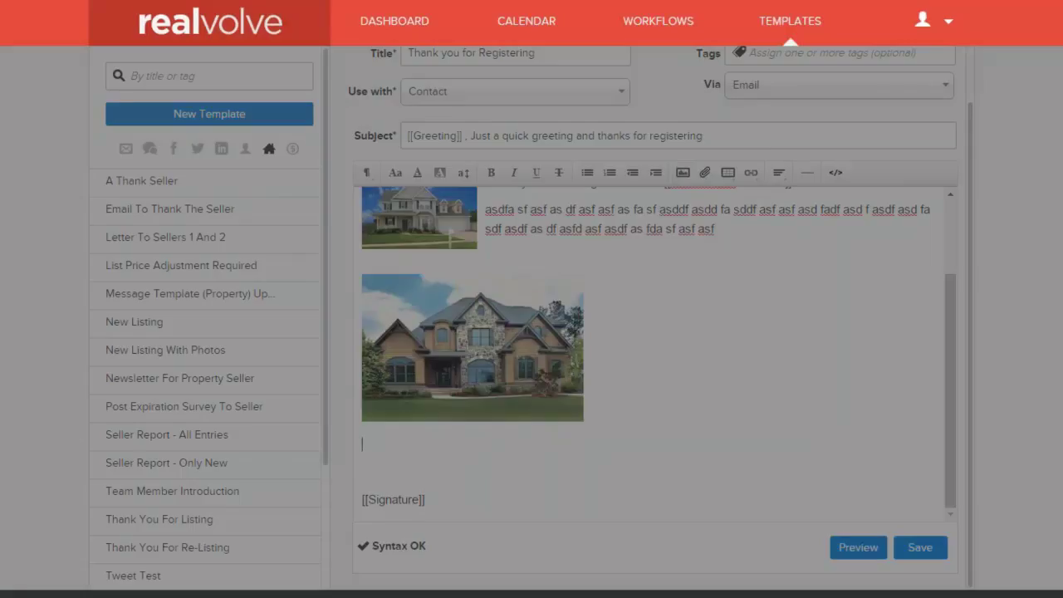
left_click(375, 214)
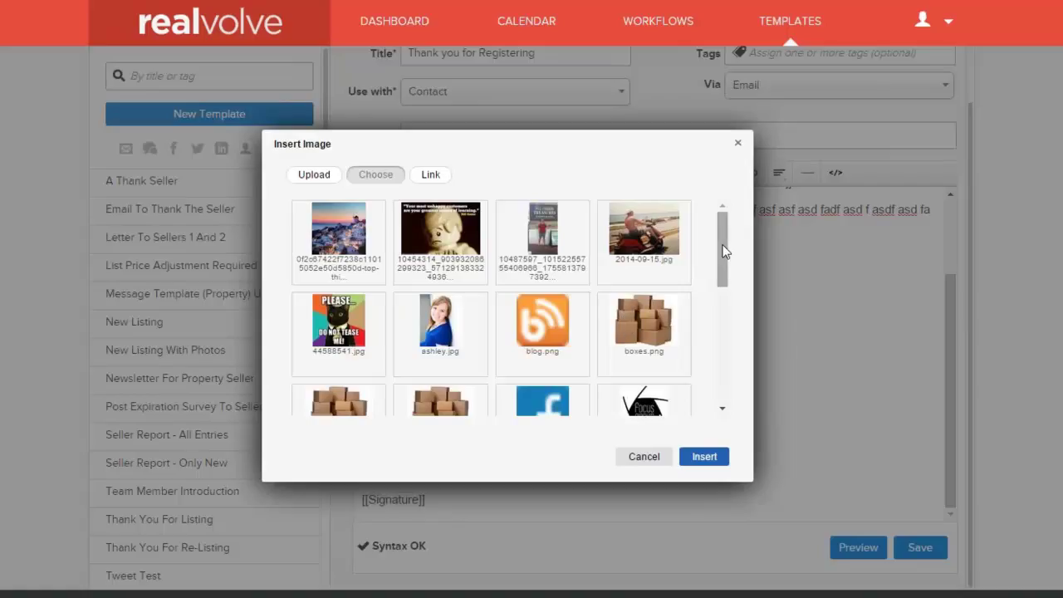
left_click(684, 456)
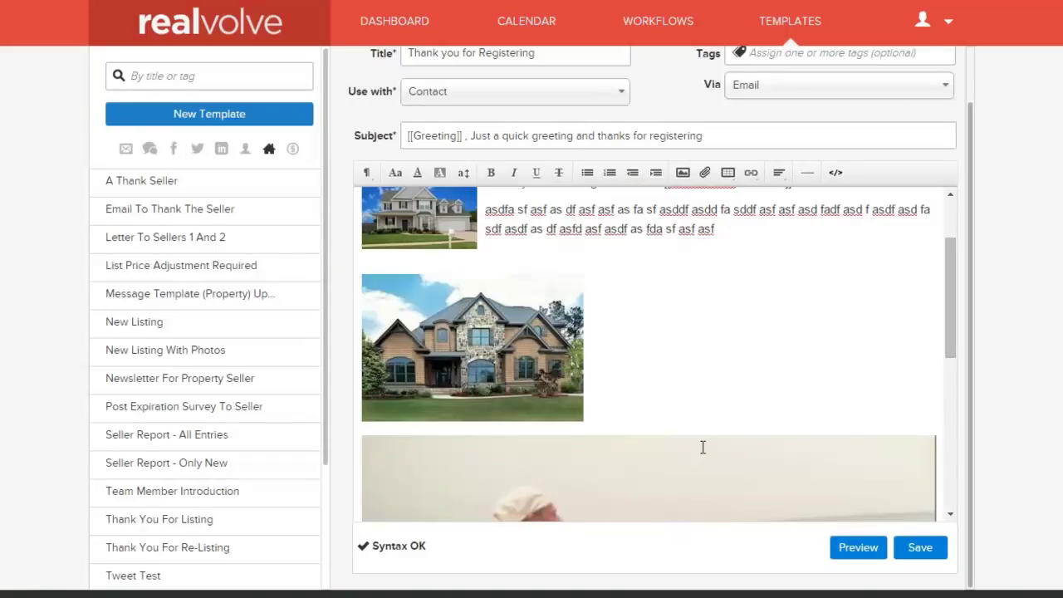
Shrink the scooter photo to about half its width
mouse_move(948, 311)
left_mouse_down()
mouse_move(967, 455)
mouse_move(710, 341)
mouse_move(434, 289)
mouse_move(396, 277)
mouse_move(387, 256)
left_mouse_up()
left_click(931, 440)
left_click(662, 443)
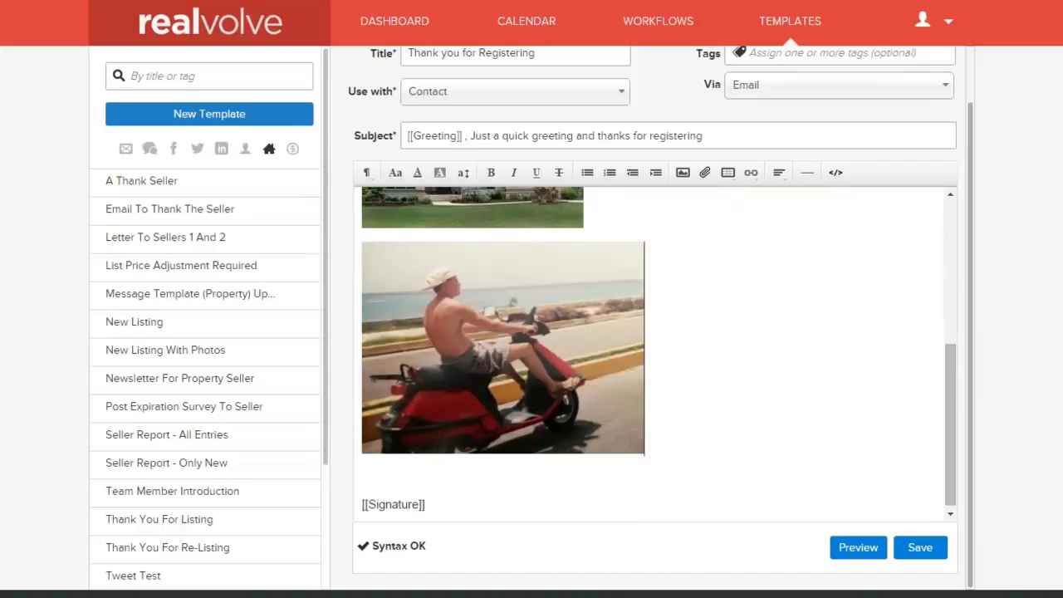
Delete the scooter photo and the stone-front house picture from the message body
left_click(544, 350)
left_click(501, 352)
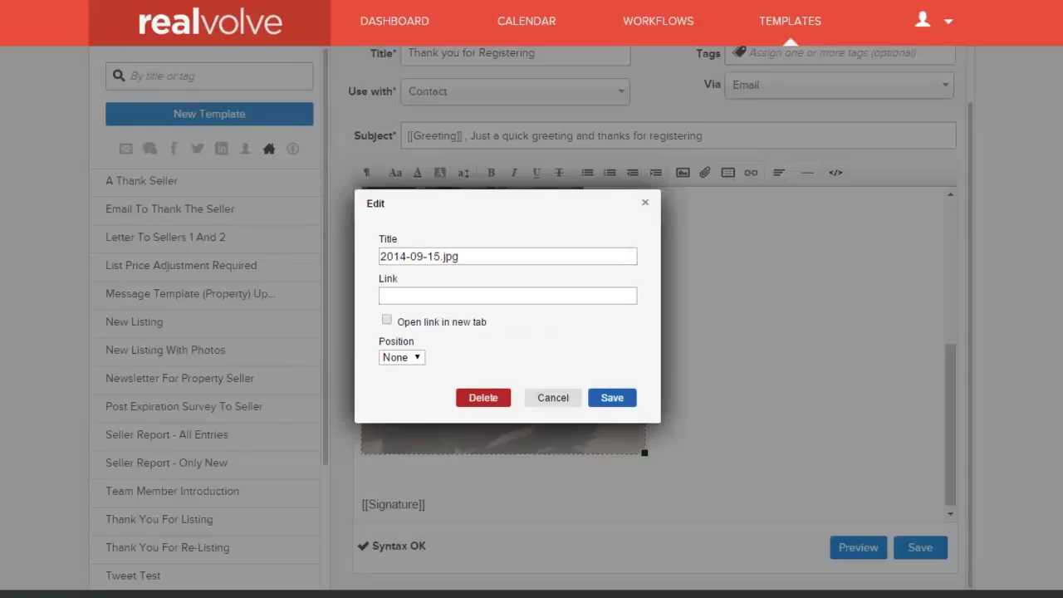
left_click(402, 358)
left_click(401, 359)
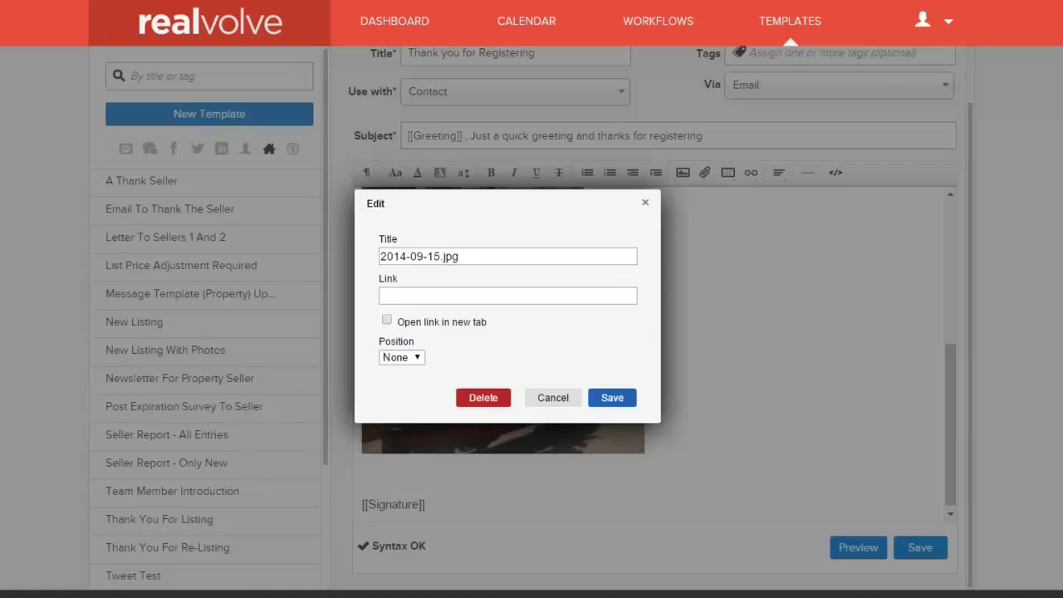
left_click(488, 399)
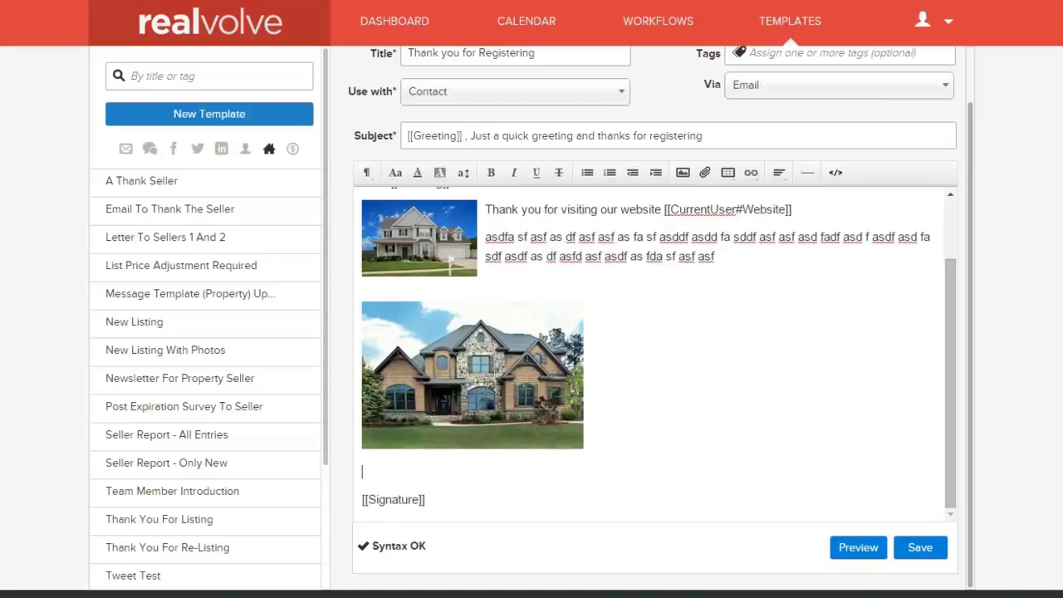
left_click(486, 389)
left_click(473, 378)
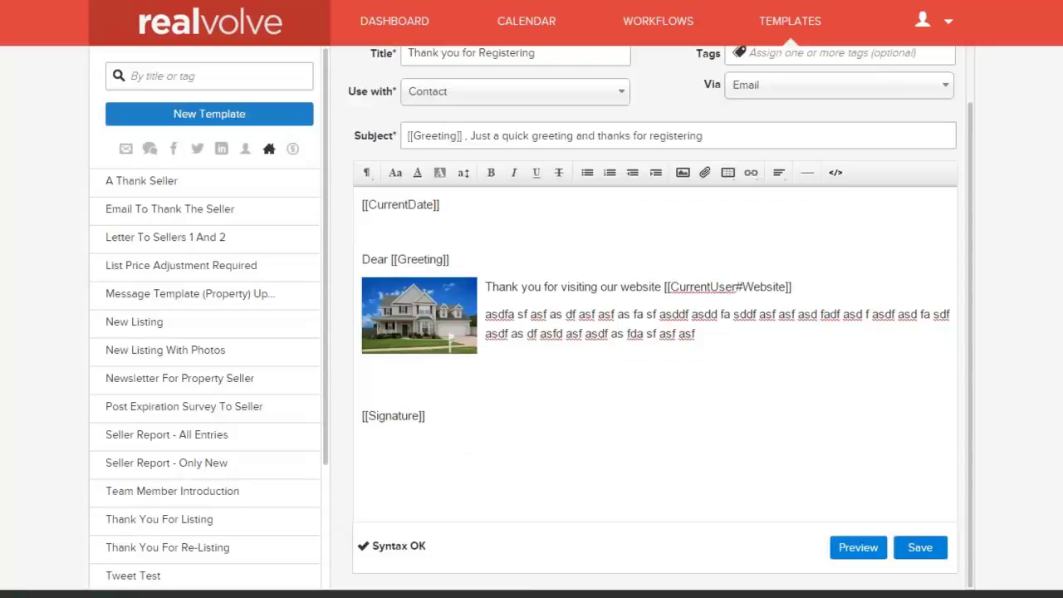
Examine the file attachment options, including stored files and uploading, and close the Insert File dialog without attaching anything
left_click(561, 392)
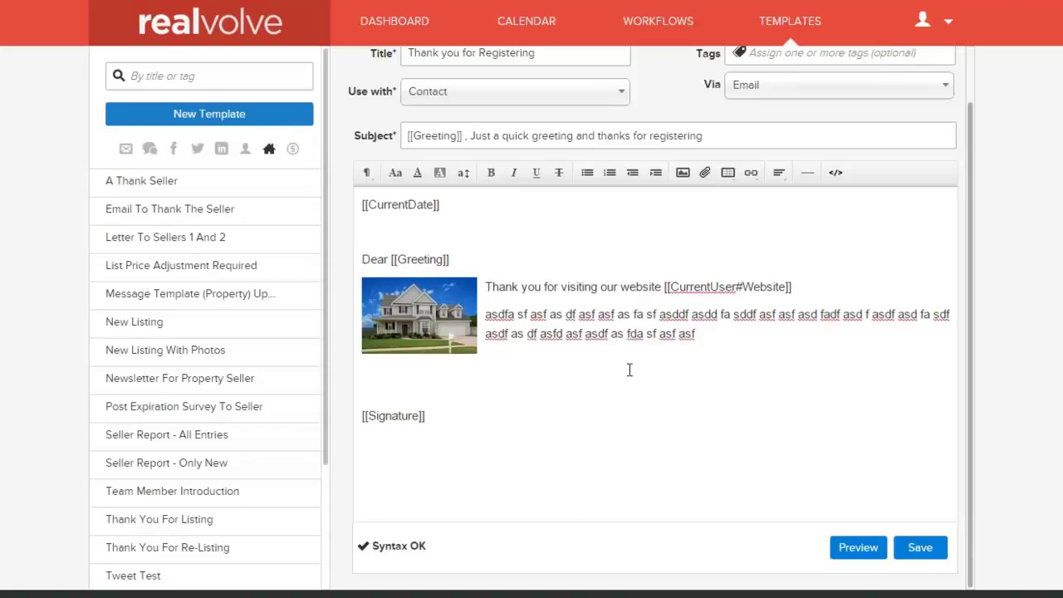
left_click(706, 177)
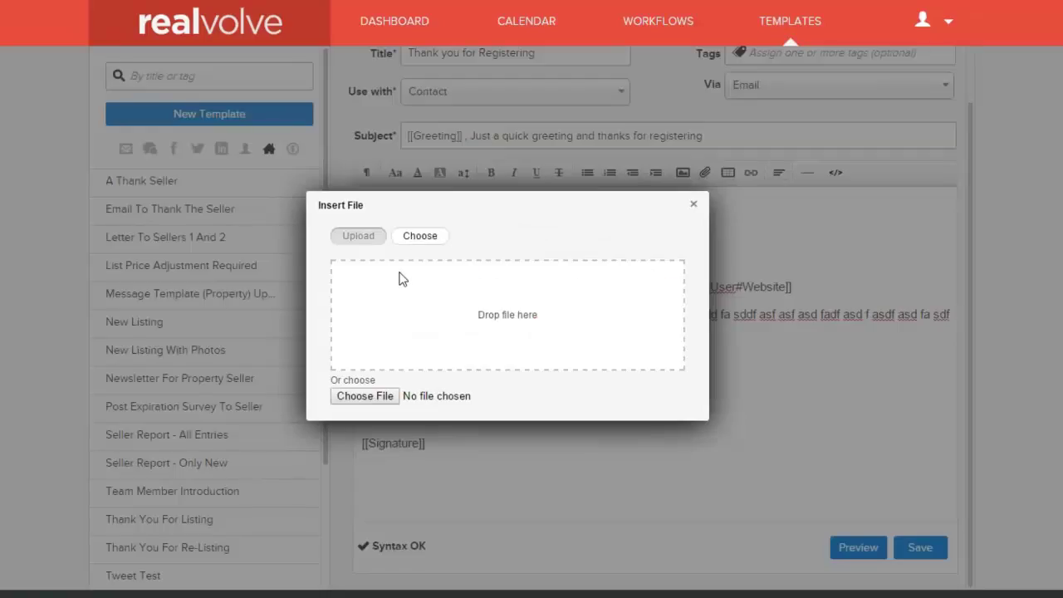
left_click(435, 239)
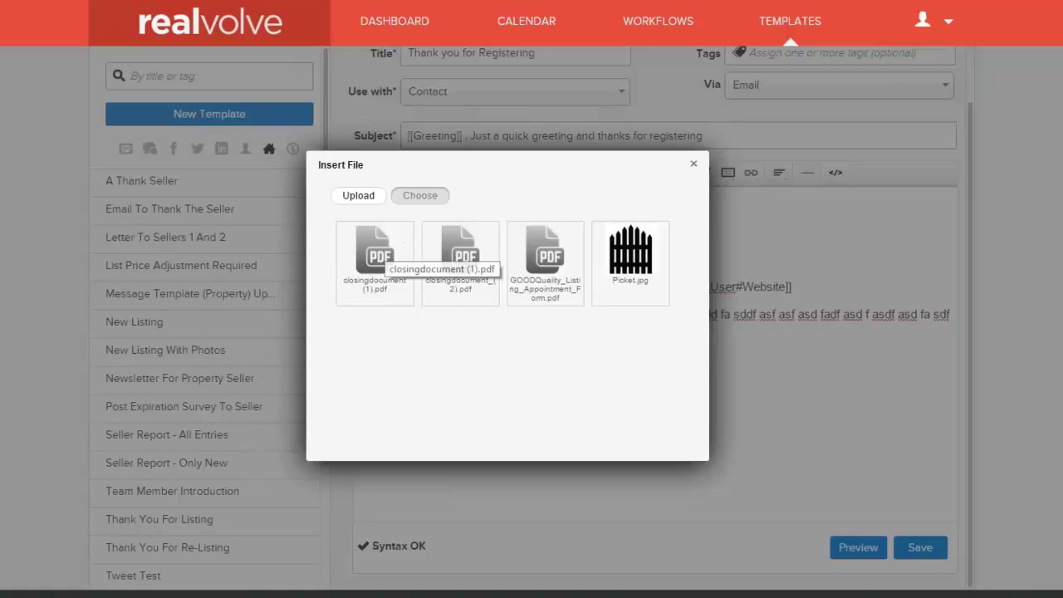
left_click(377, 201)
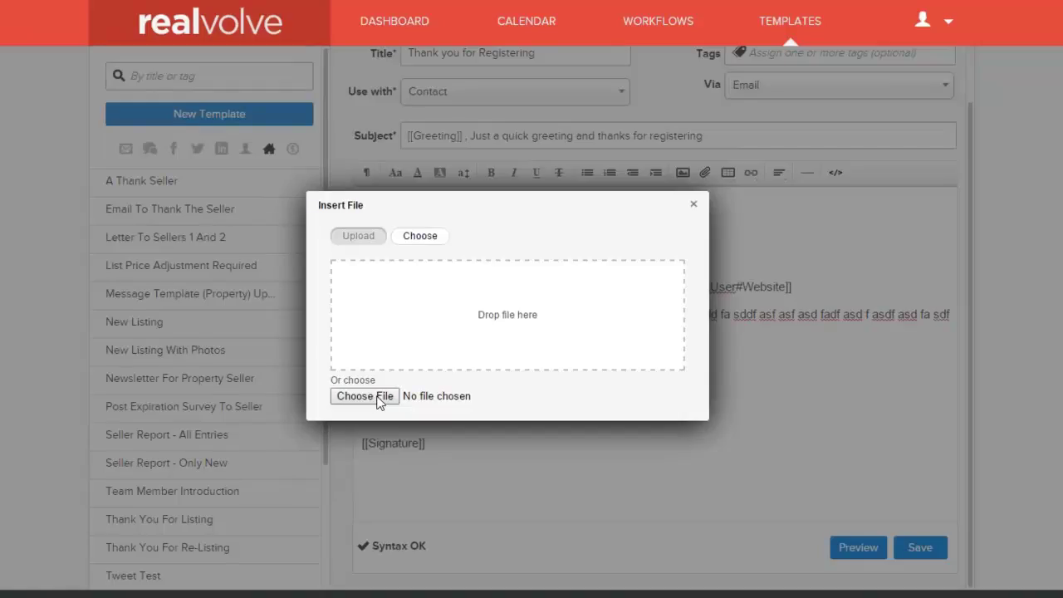
left_click(694, 205)
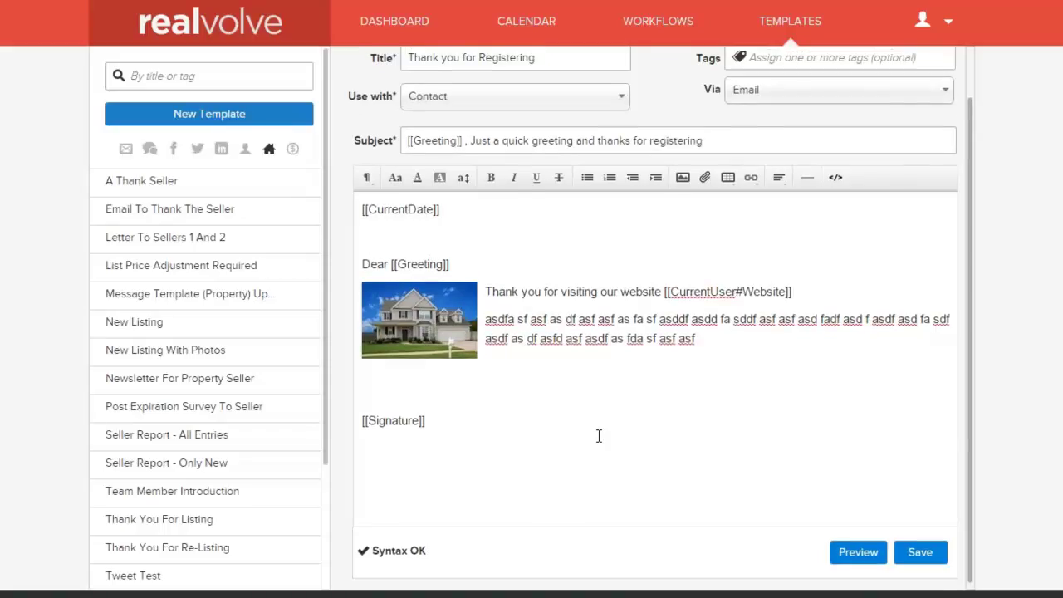
Start an email to the contact from the contact record and apply the "Thank you for Registering" template
scroll(597, 434, "up", 1)
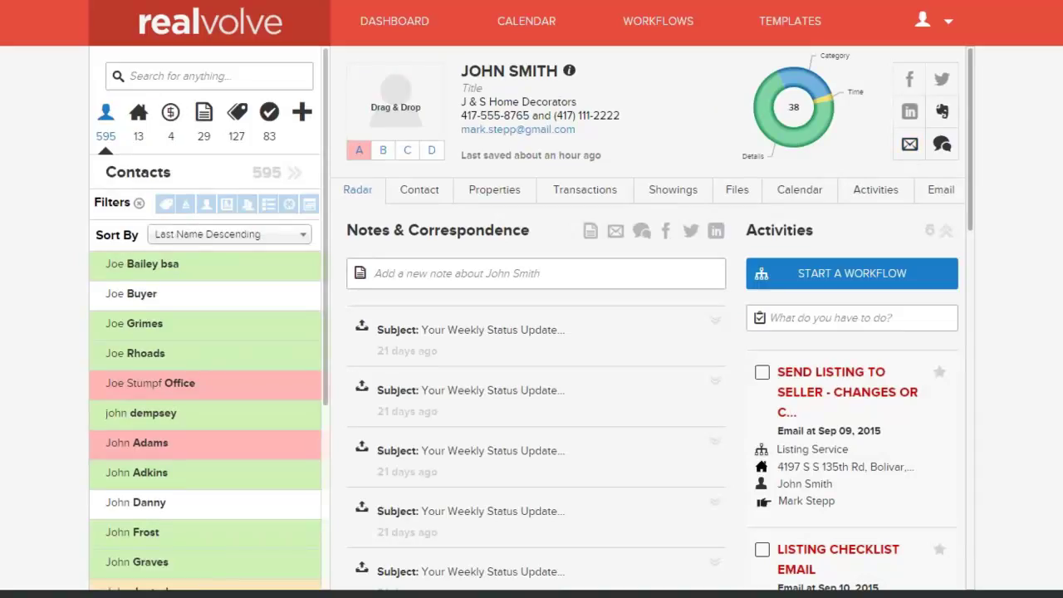
left_click(910, 147)
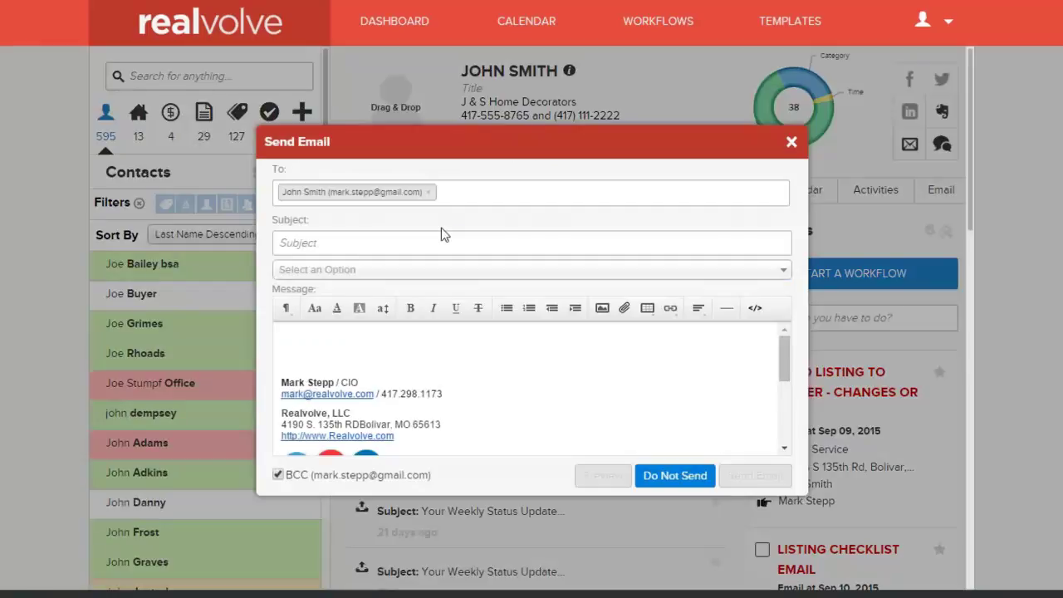
left_click(344, 236)
left_click(324, 243)
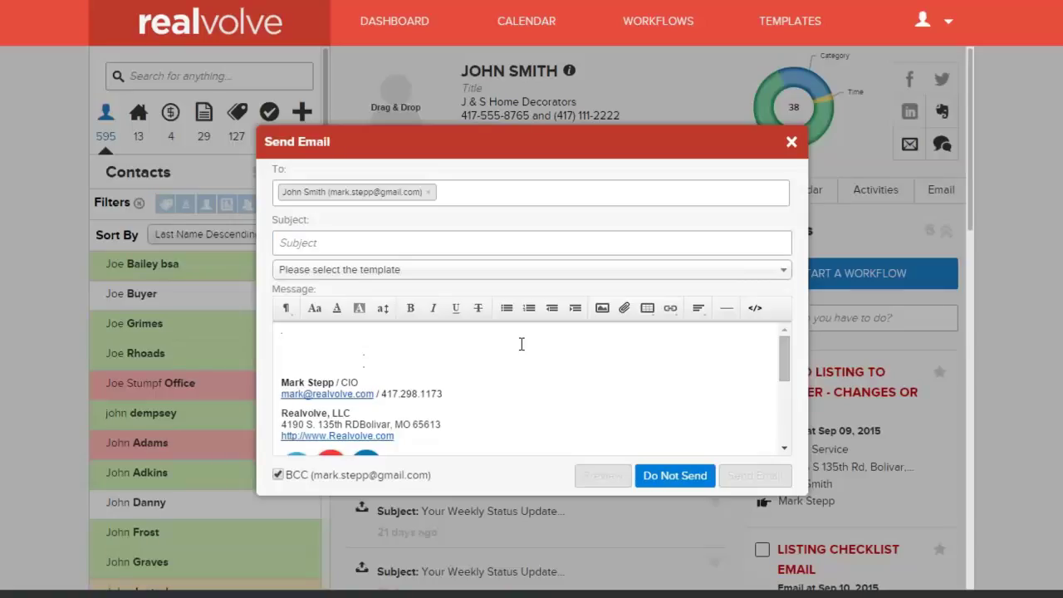
left_click(379, 277)
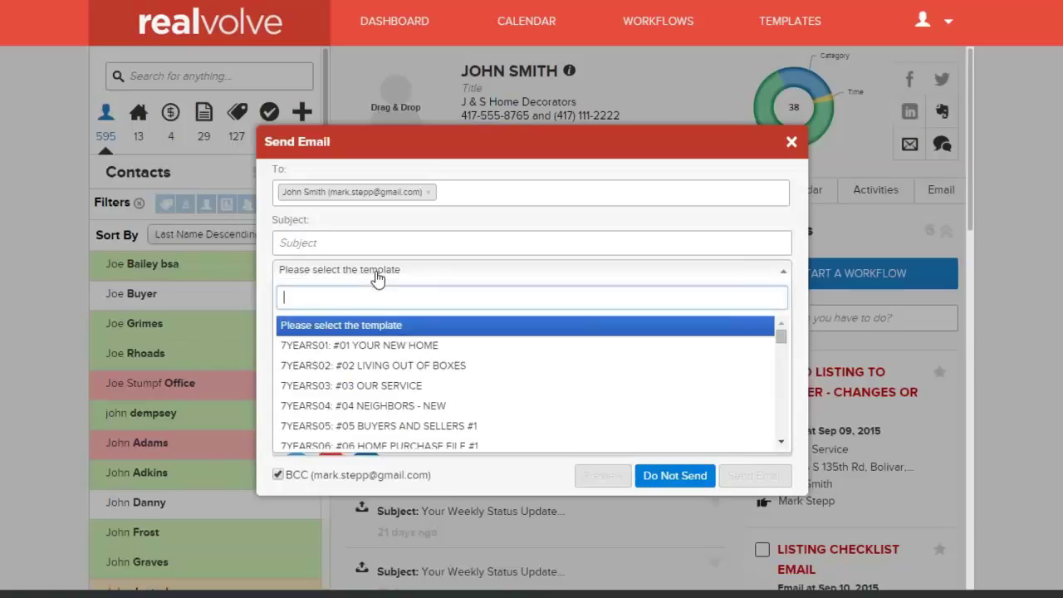
type("teg")
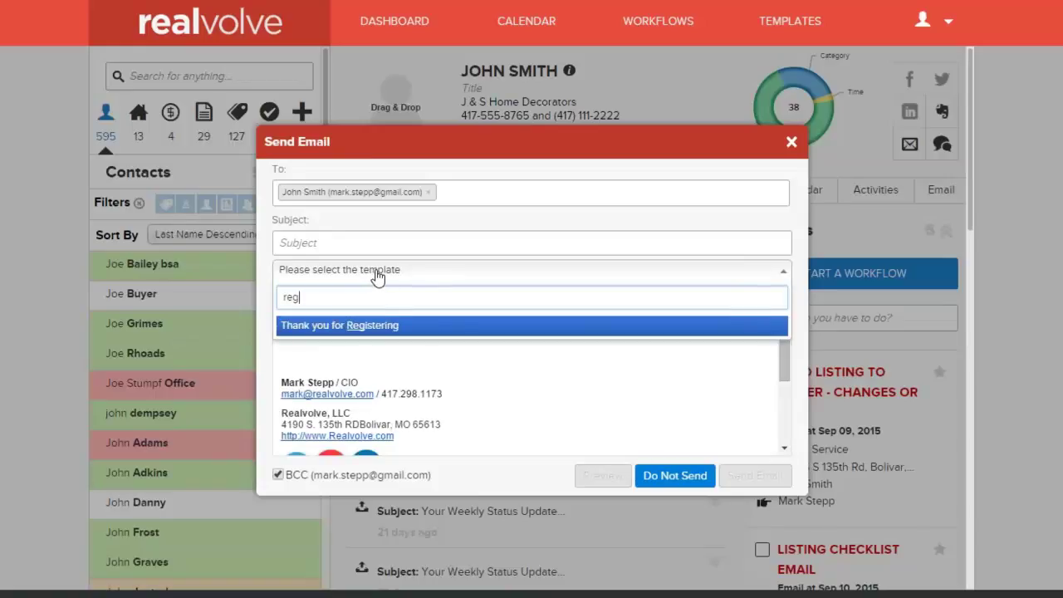
left_click(350, 330)
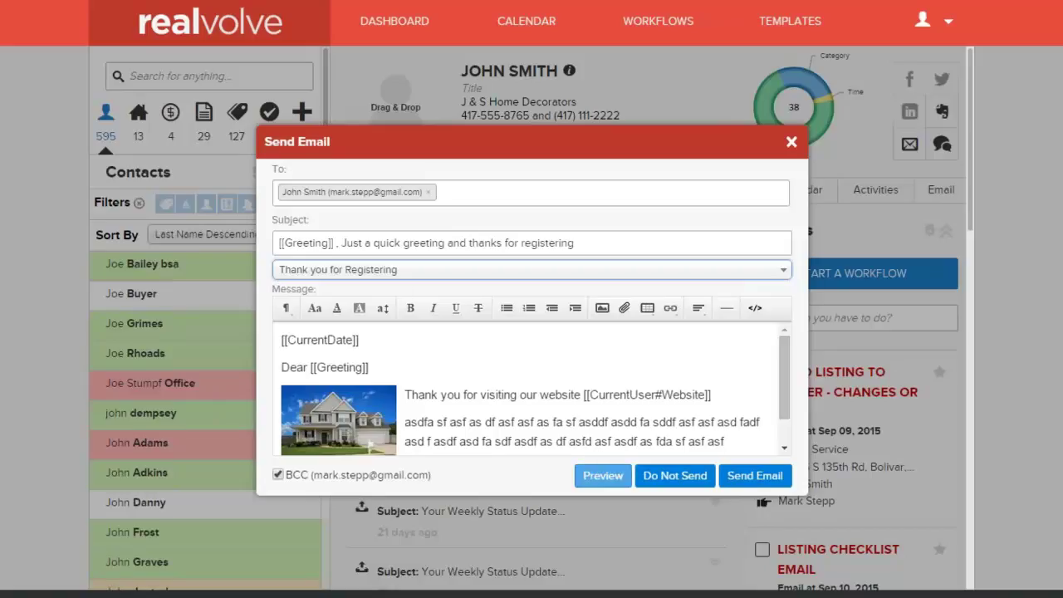
Preview the email through to the signature and disclaimer with its merge fields filled in, and close the preview
left_click(602, 476)
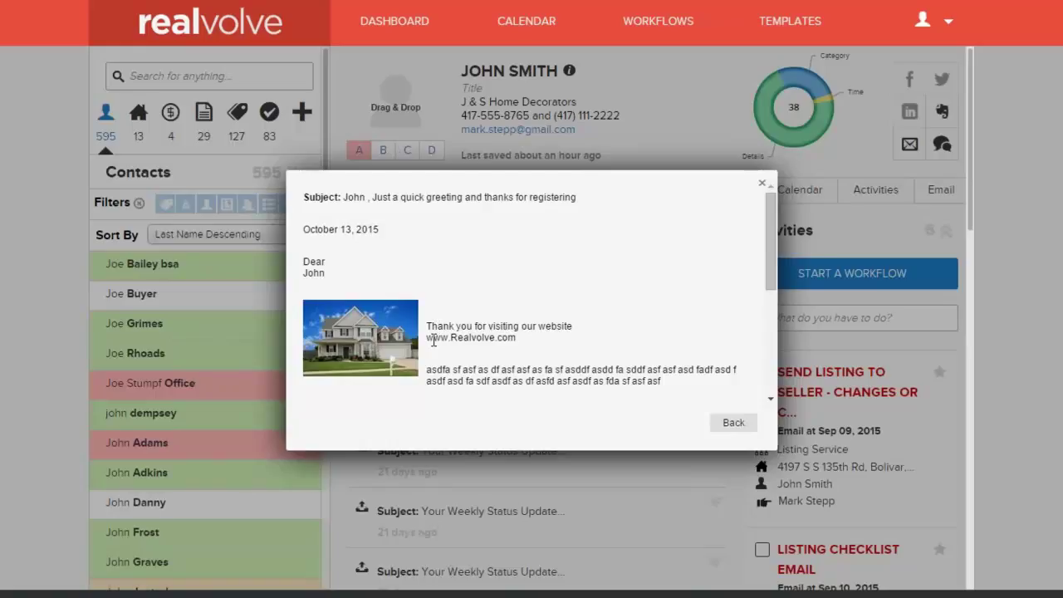
left_click_drag(770, 289, 771, 385)
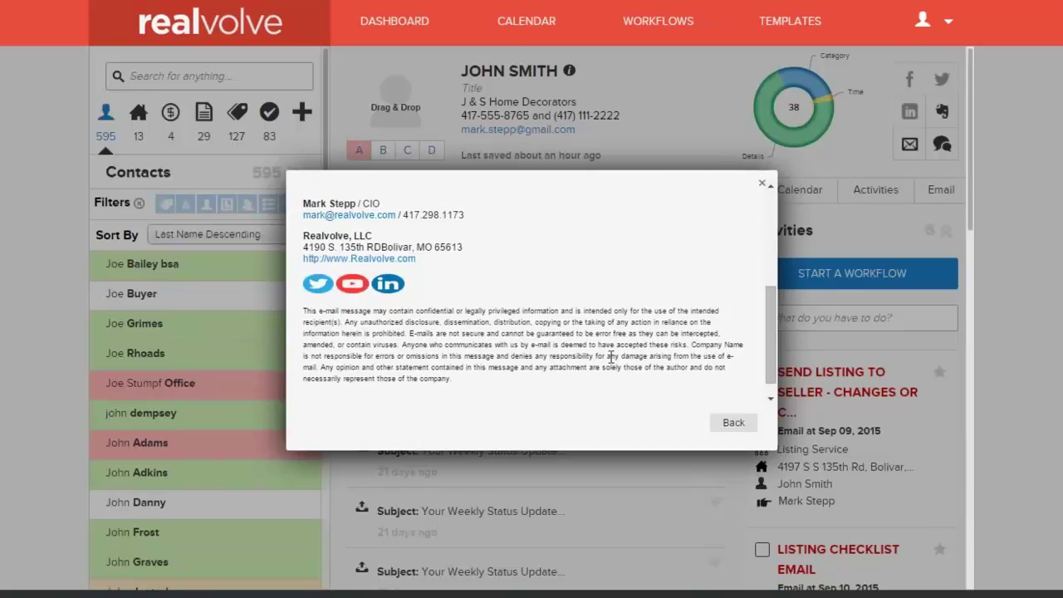
left_click(764, 190)
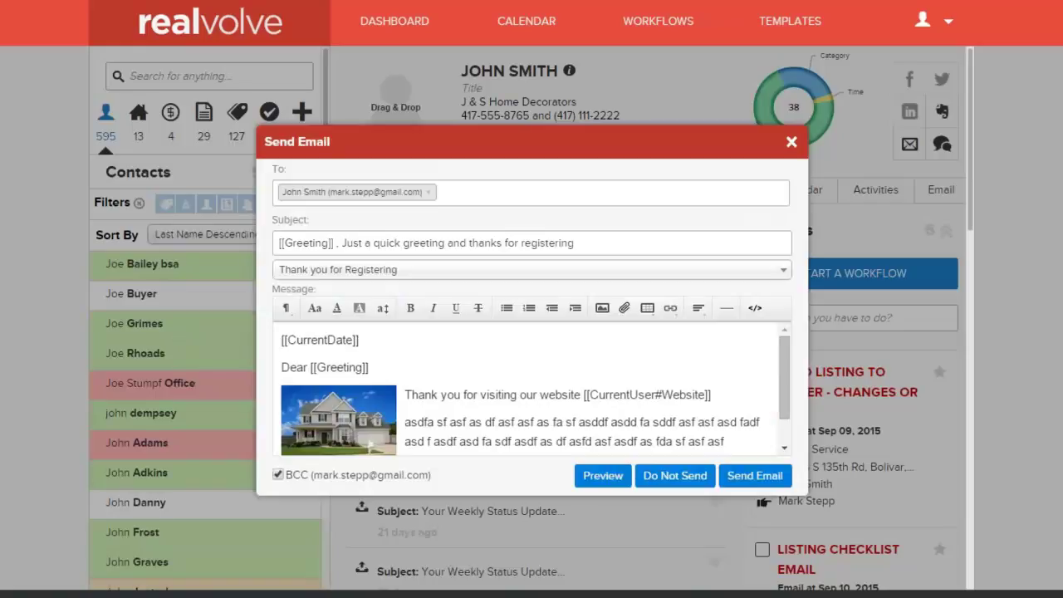